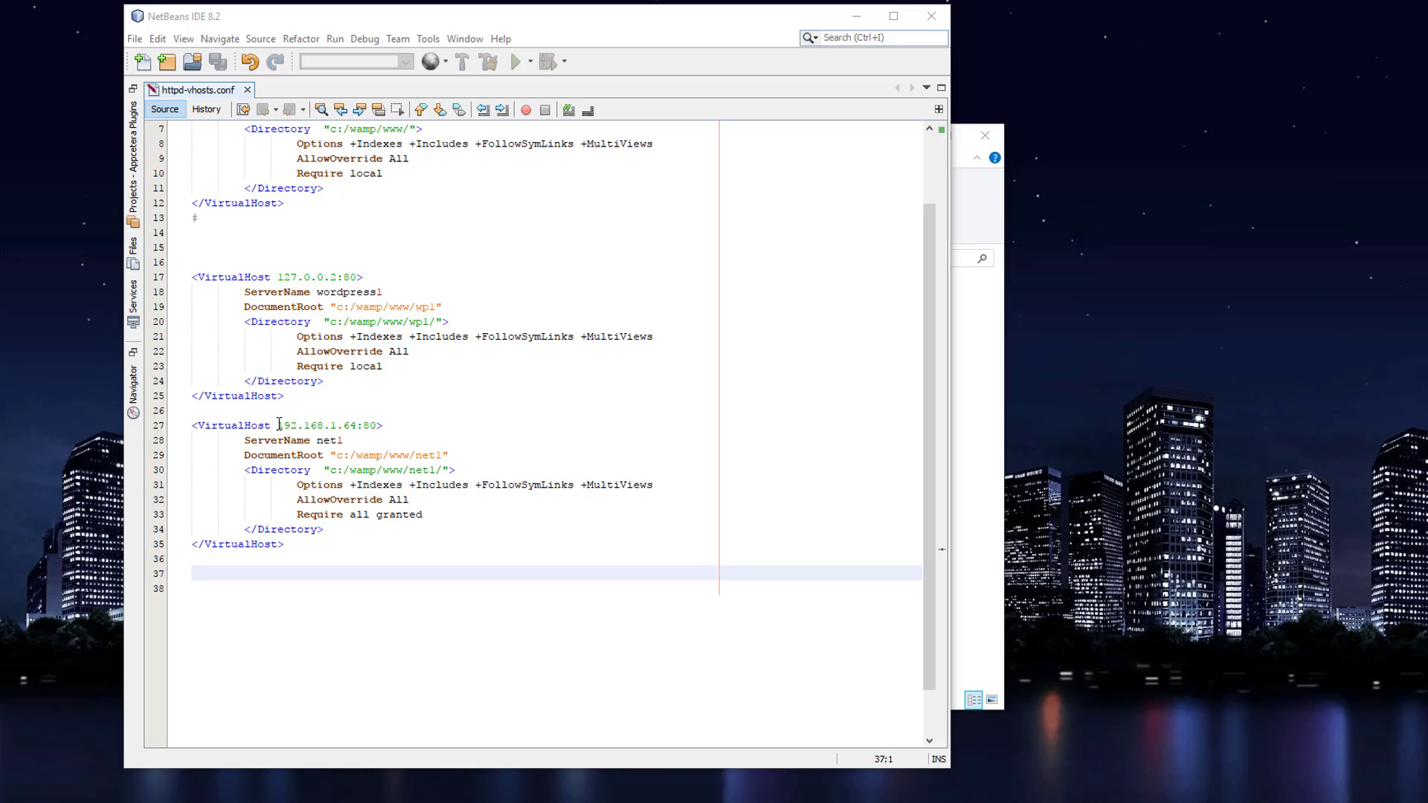
Reach the Windows Firewall page from the Network Connections status settings.
{"action": "left_click_drag", "start_coordinate": [279, 424], "coordinate": [363, 425]}
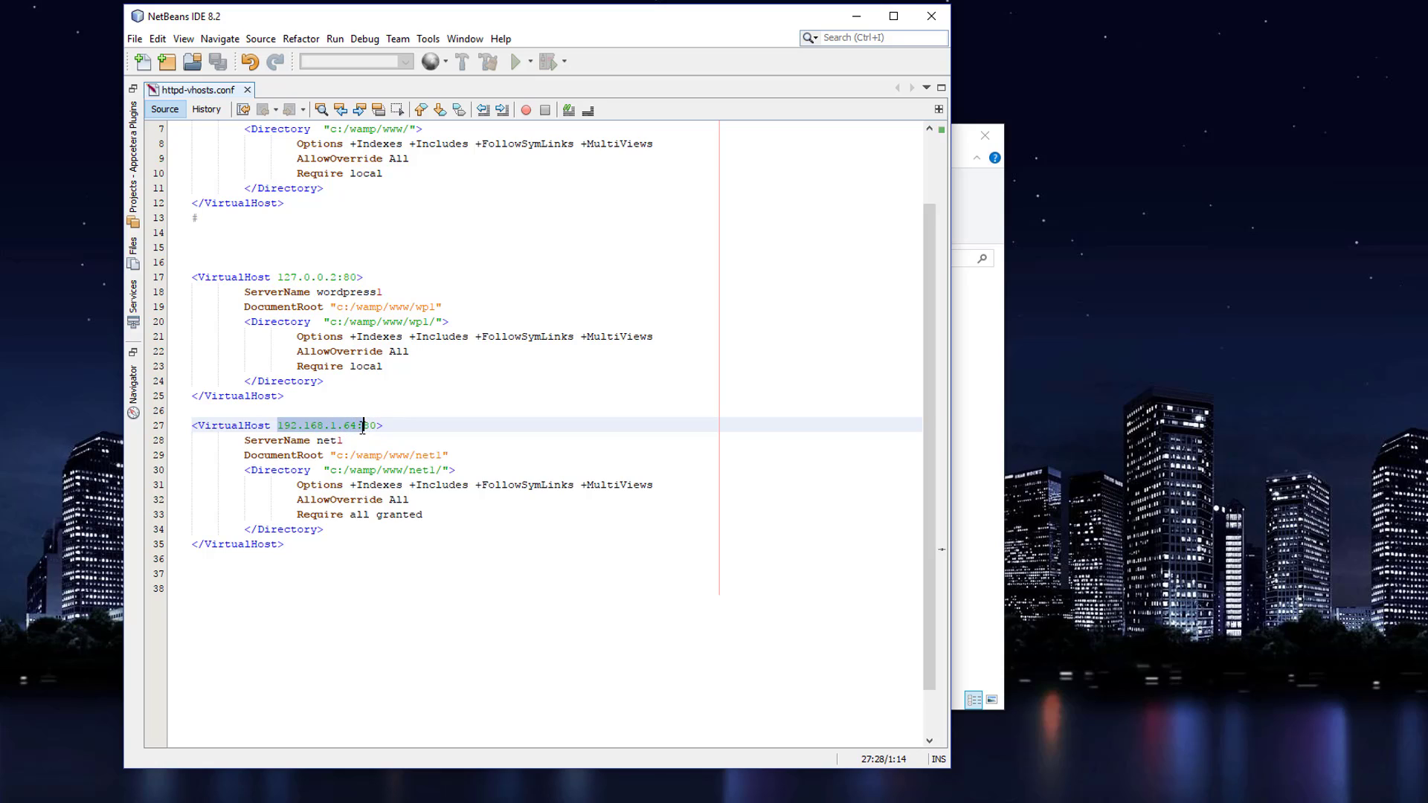
{"action": "left_click", "coordinate": [355, 577]}
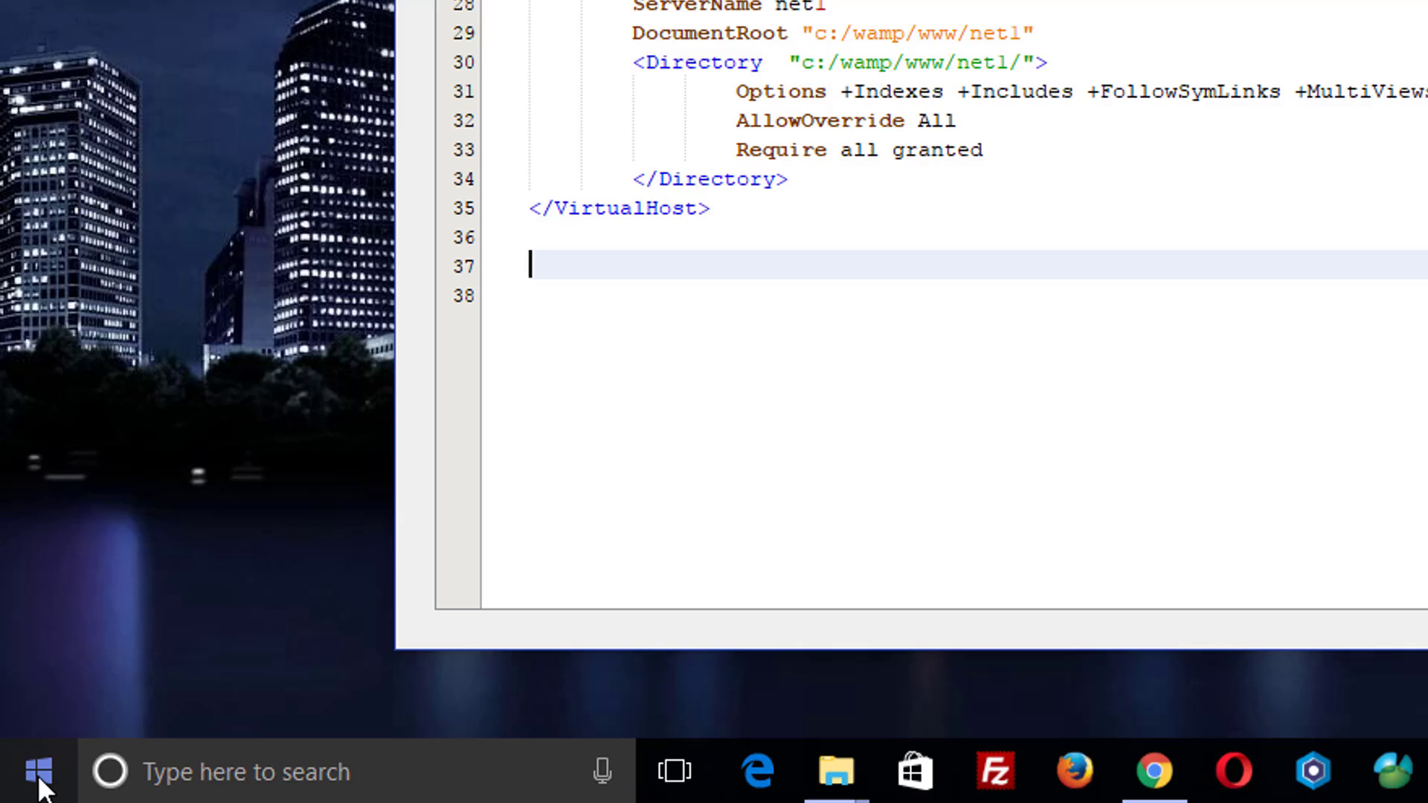
{"action": "right_click", "coordinate": [41, 777]}
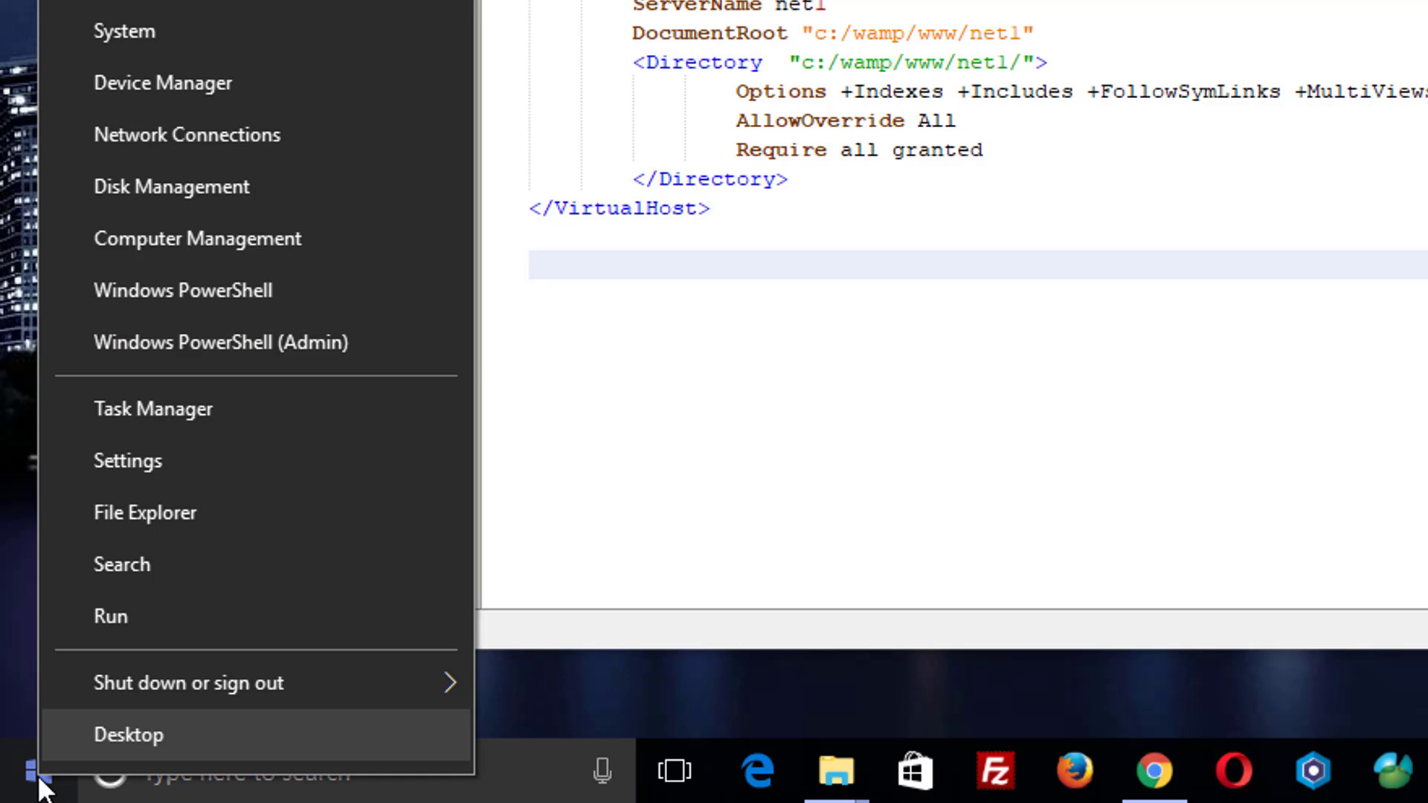
{"action": "left_click", "coordinate": [144, 137]}
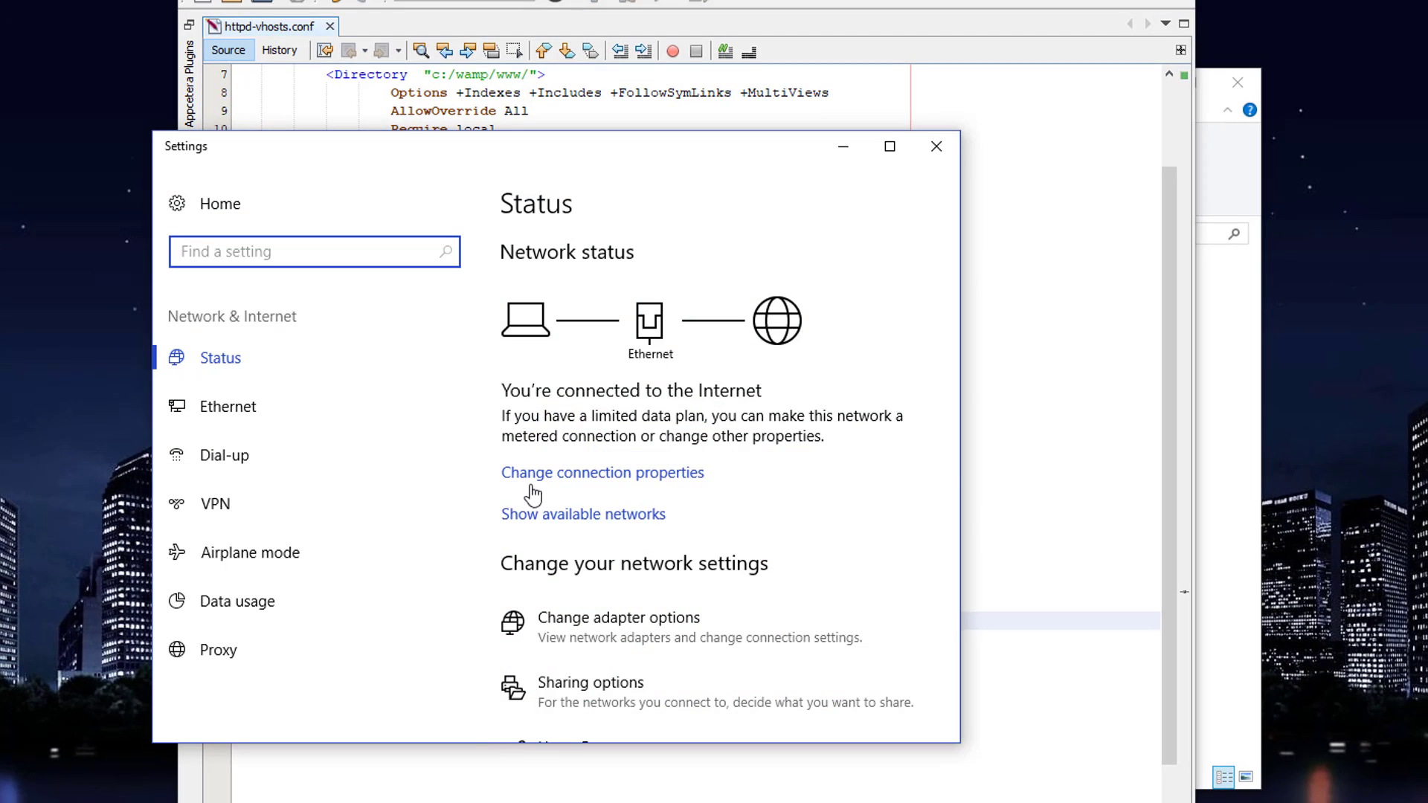
{"action": "scroll", "coordinate": [678, 483], "scroll_direction": "down", "scroll_amount": 3}
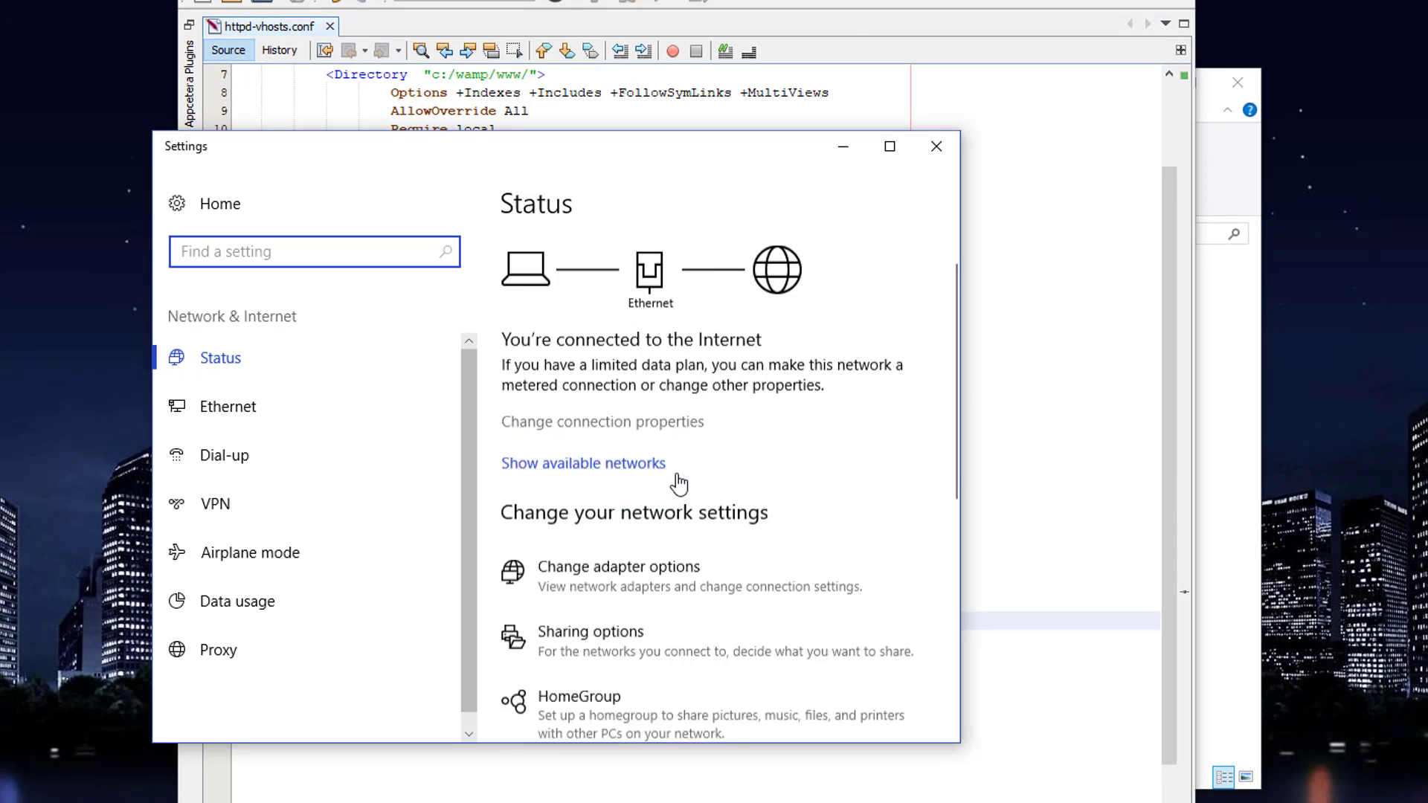
{"action": "scroll", "coordinate": [678, 484], "scroll_direction": "down", "scroll_amount": 2}
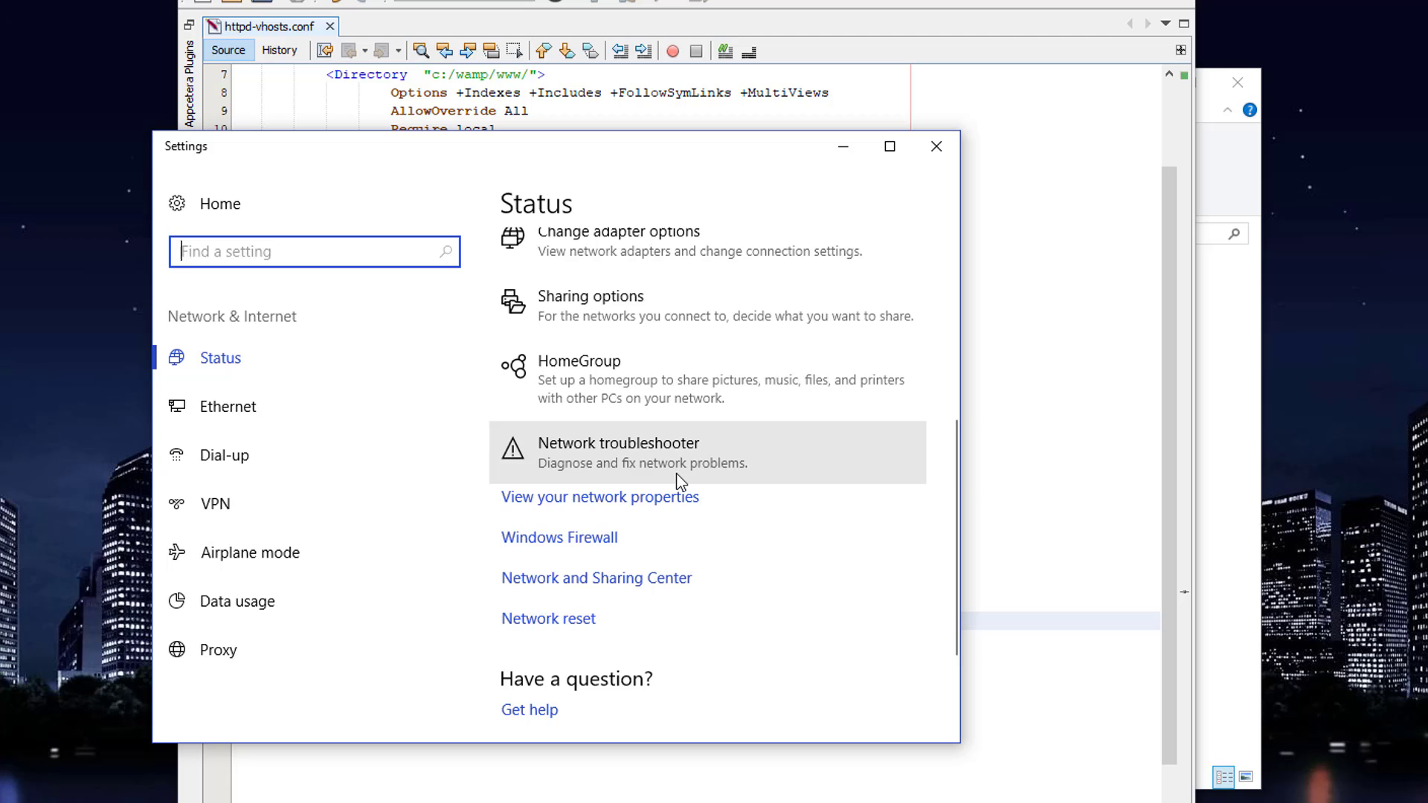
{"action": "scroll", "coordinate": [679, 483], "scroll_direction": "down", "scroll_amount": 2}
{"action": "left_click", "coordinate": [564, 383]}
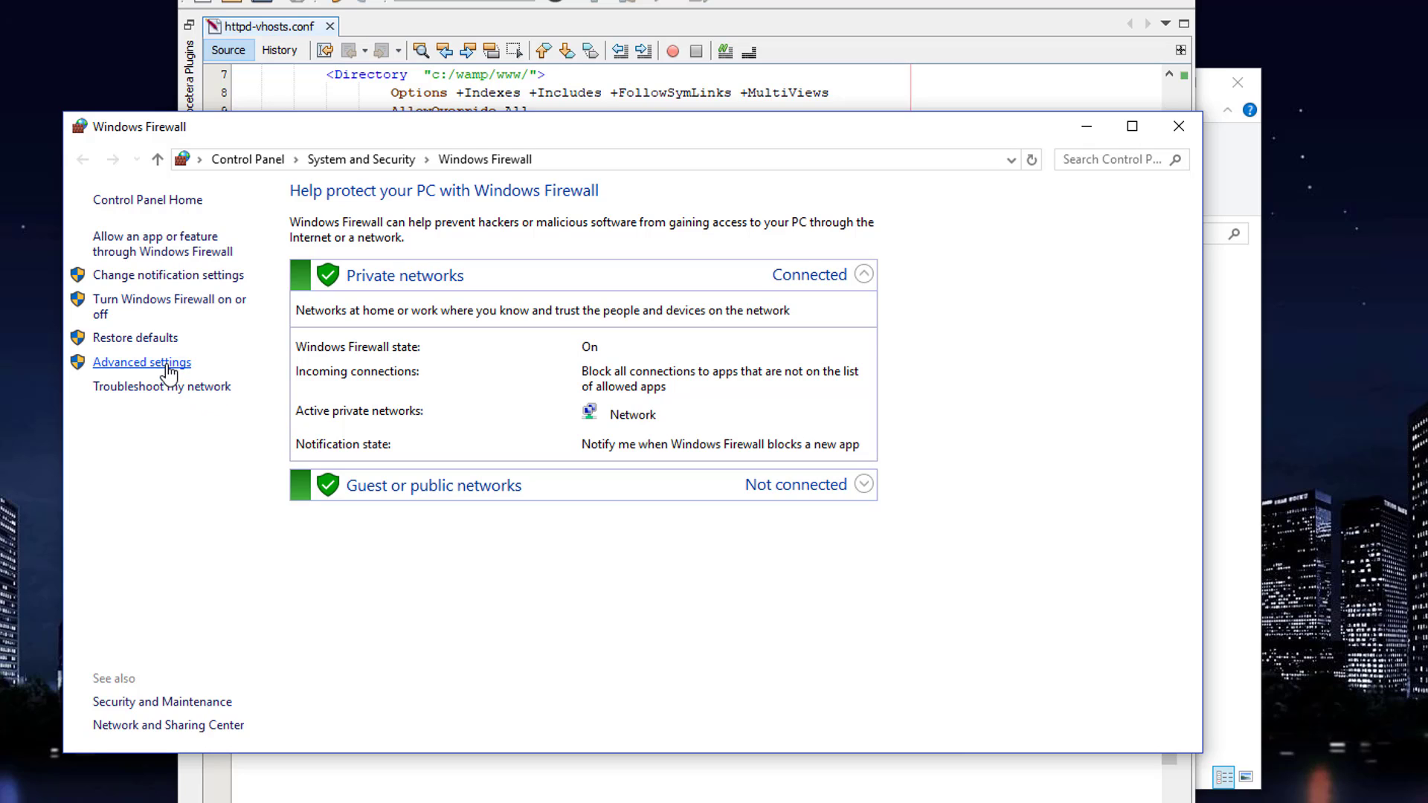
Open Advanced settings, select Inbound Rules and launch the New Inbound Rule Wizard.
{"action": "left_click", "coordinate": [168, 363]}
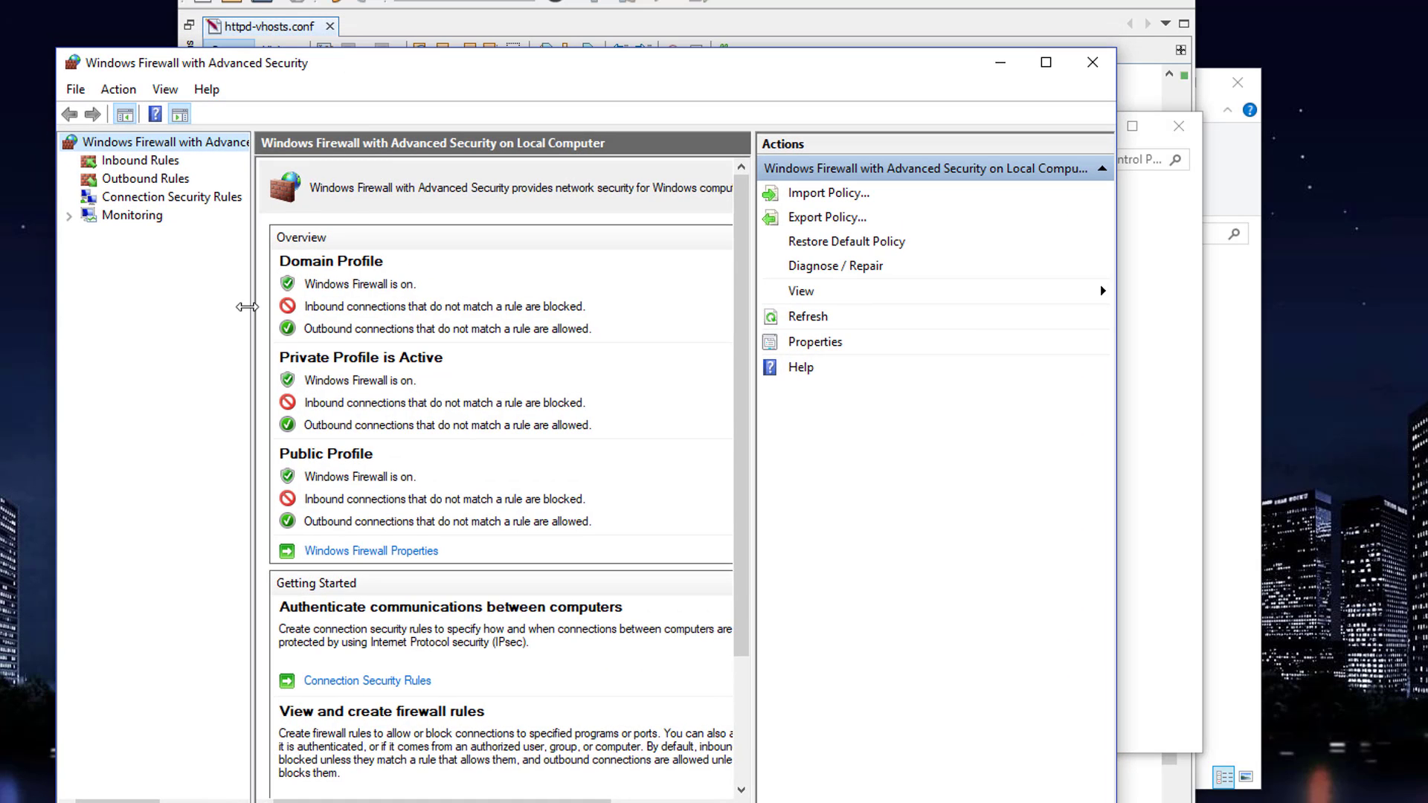
{"action": "left_click", "coordinate": [158, 165]}
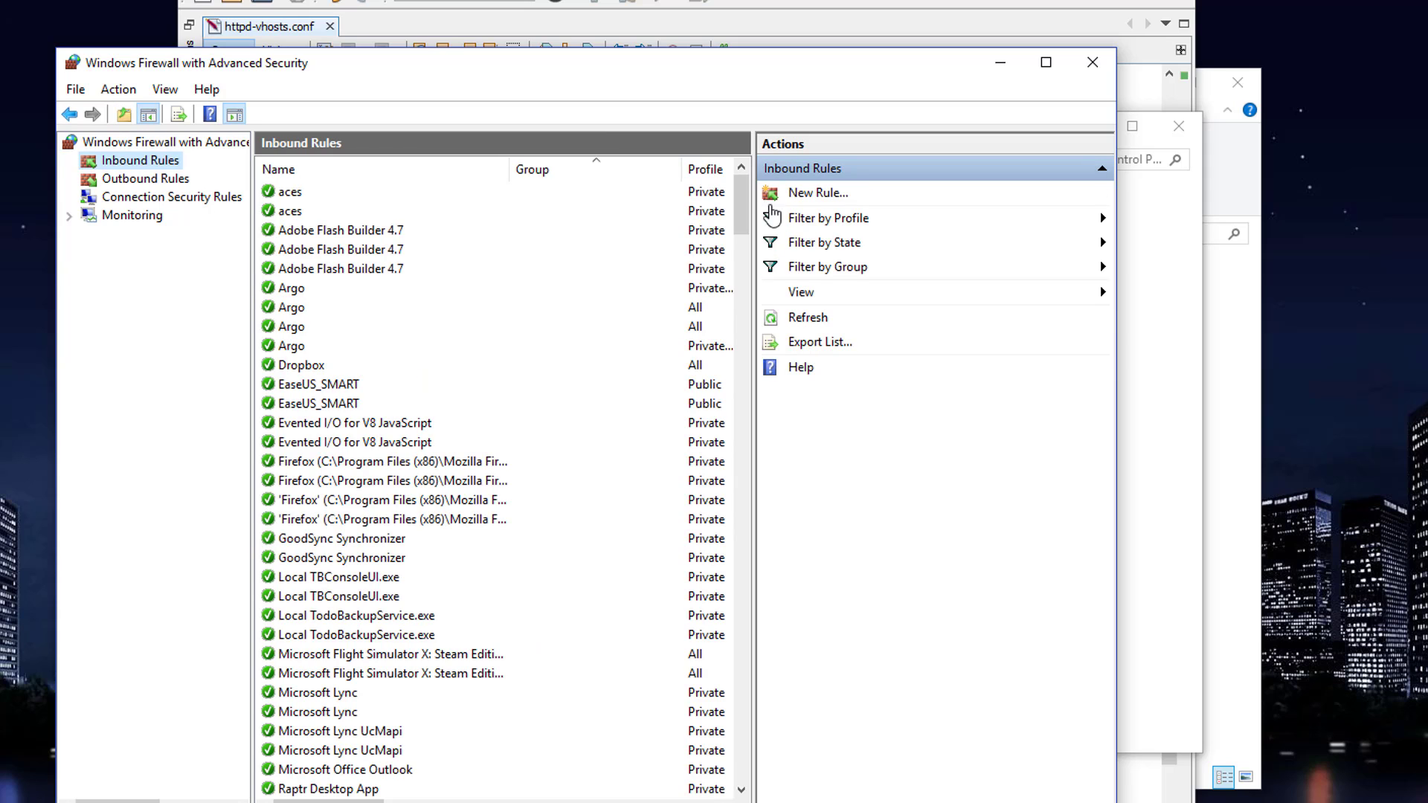
{"action": "left_click", "coordinate": [803, 196]}
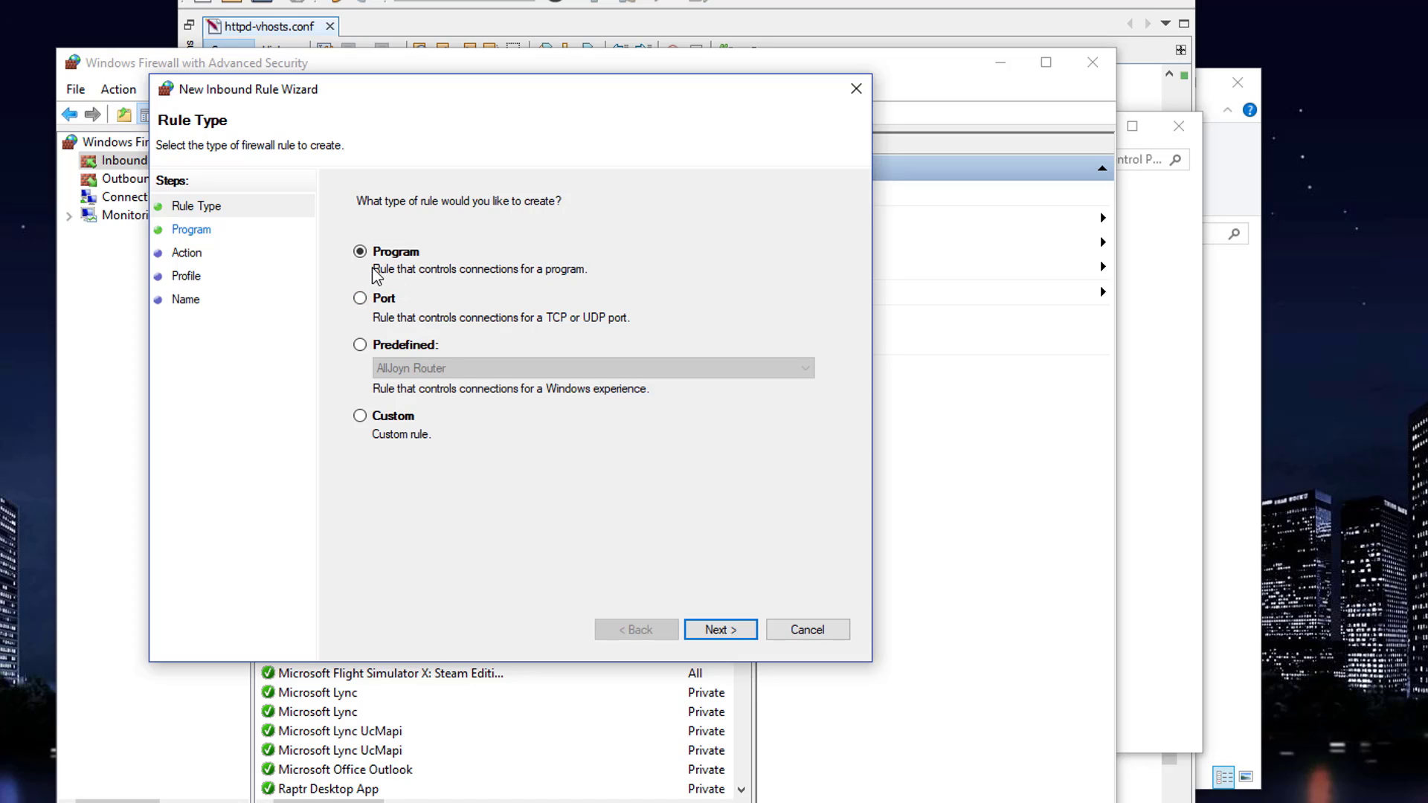
Set the rule's program to httpd.exe in wamp\bin\apache\apache2.4.23\bin.
{"action": "left_click", "coordinate": [738, 636]}
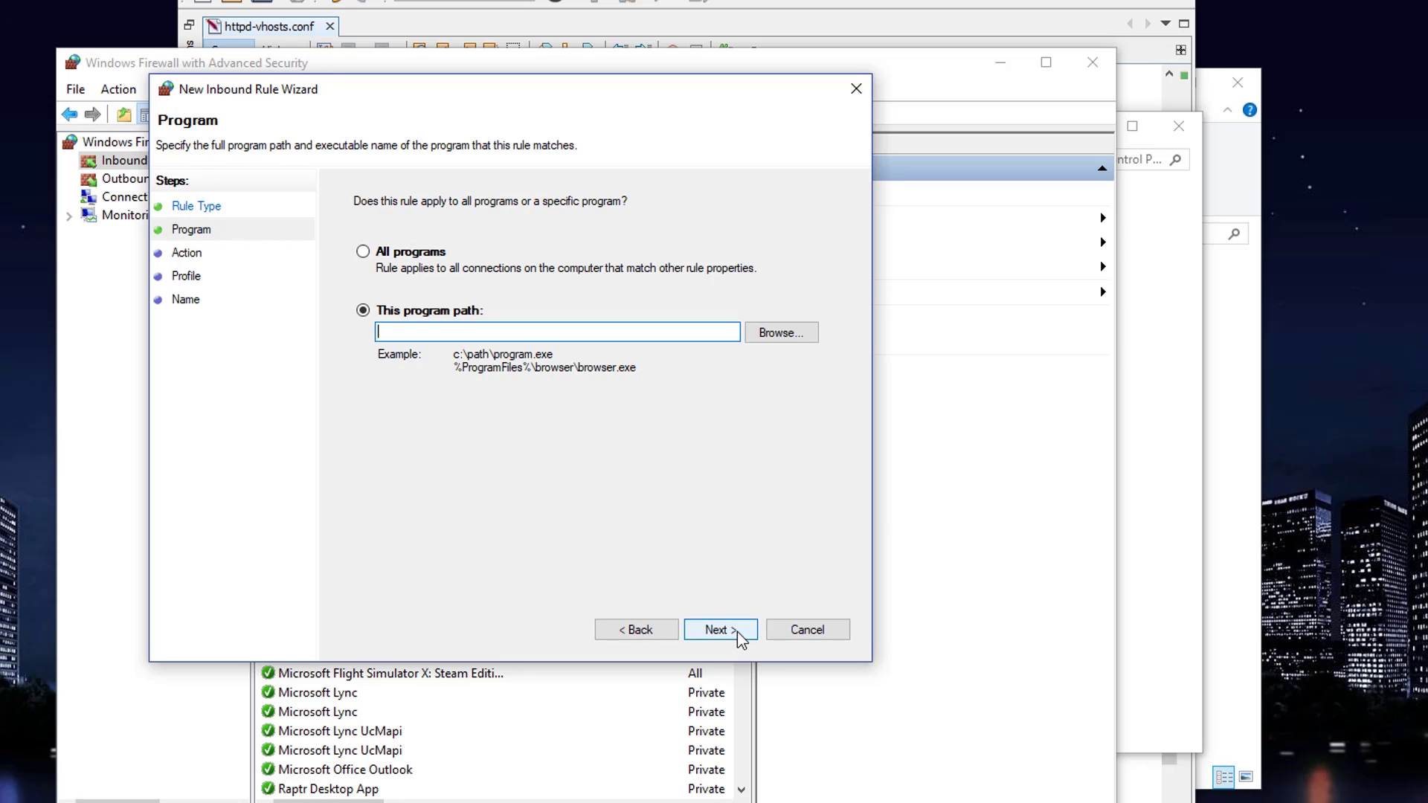
{"action": "left_click", "coordinate": [768, 337]}
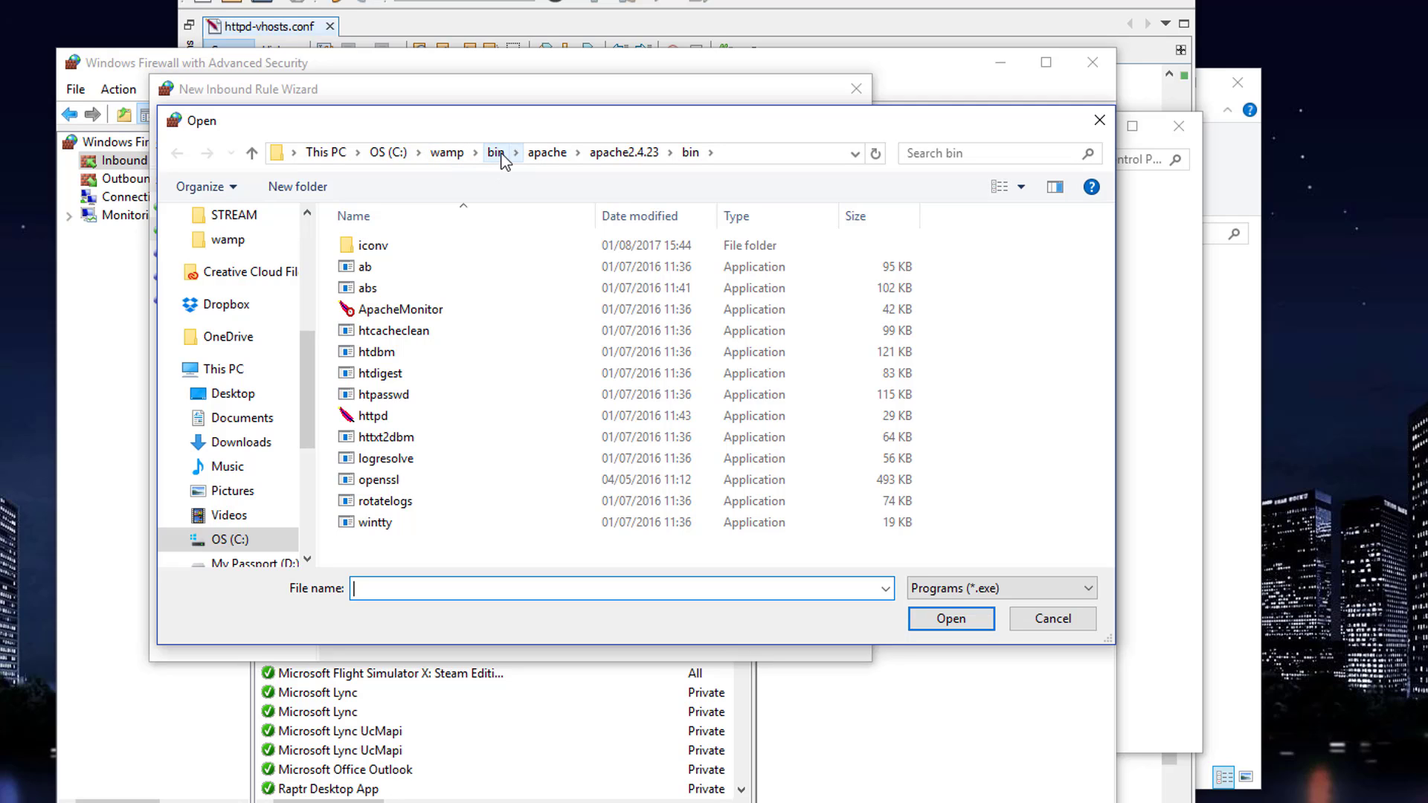
{"action": "left_click", "coordinate": [554, 152]}
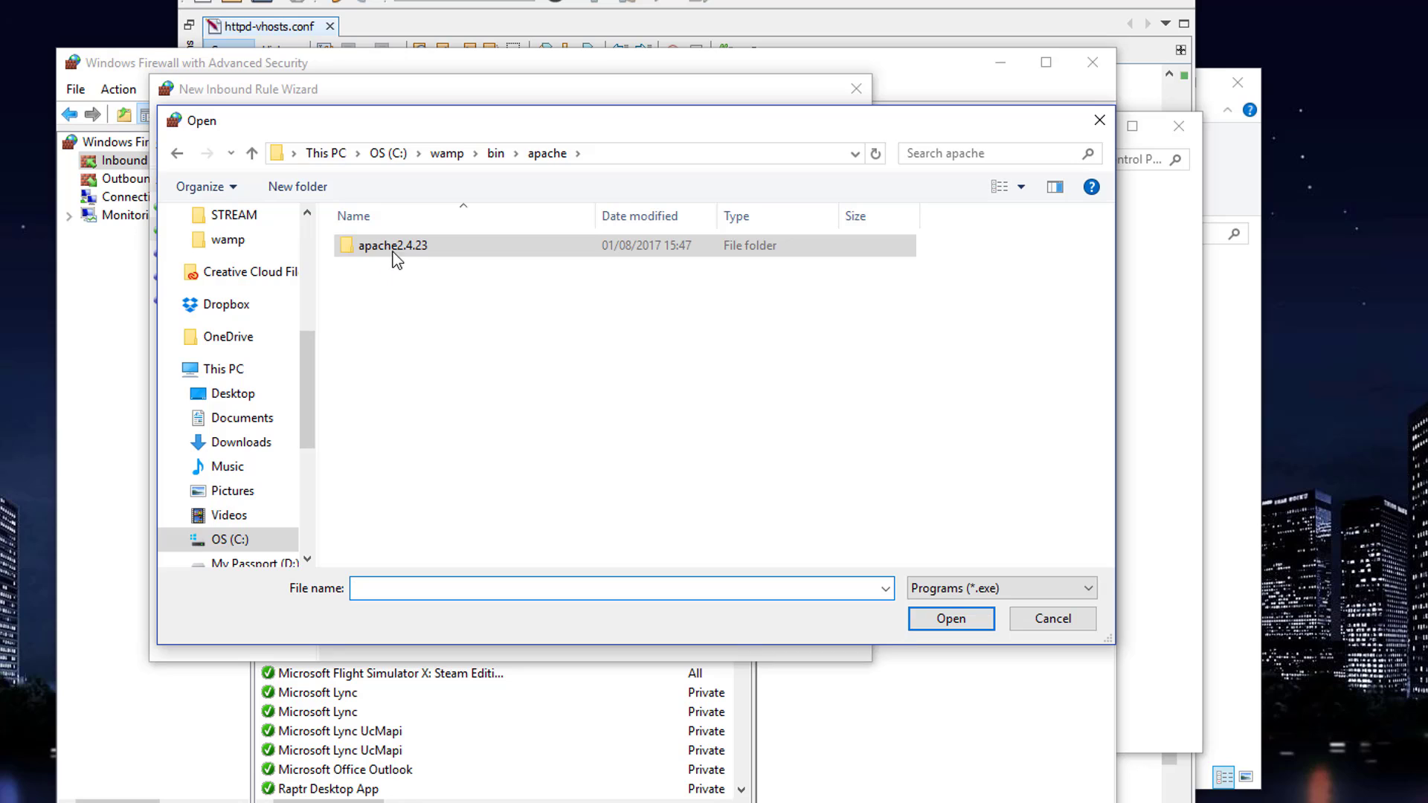
{"action": "left_click", "coordinate": [351, 255]}
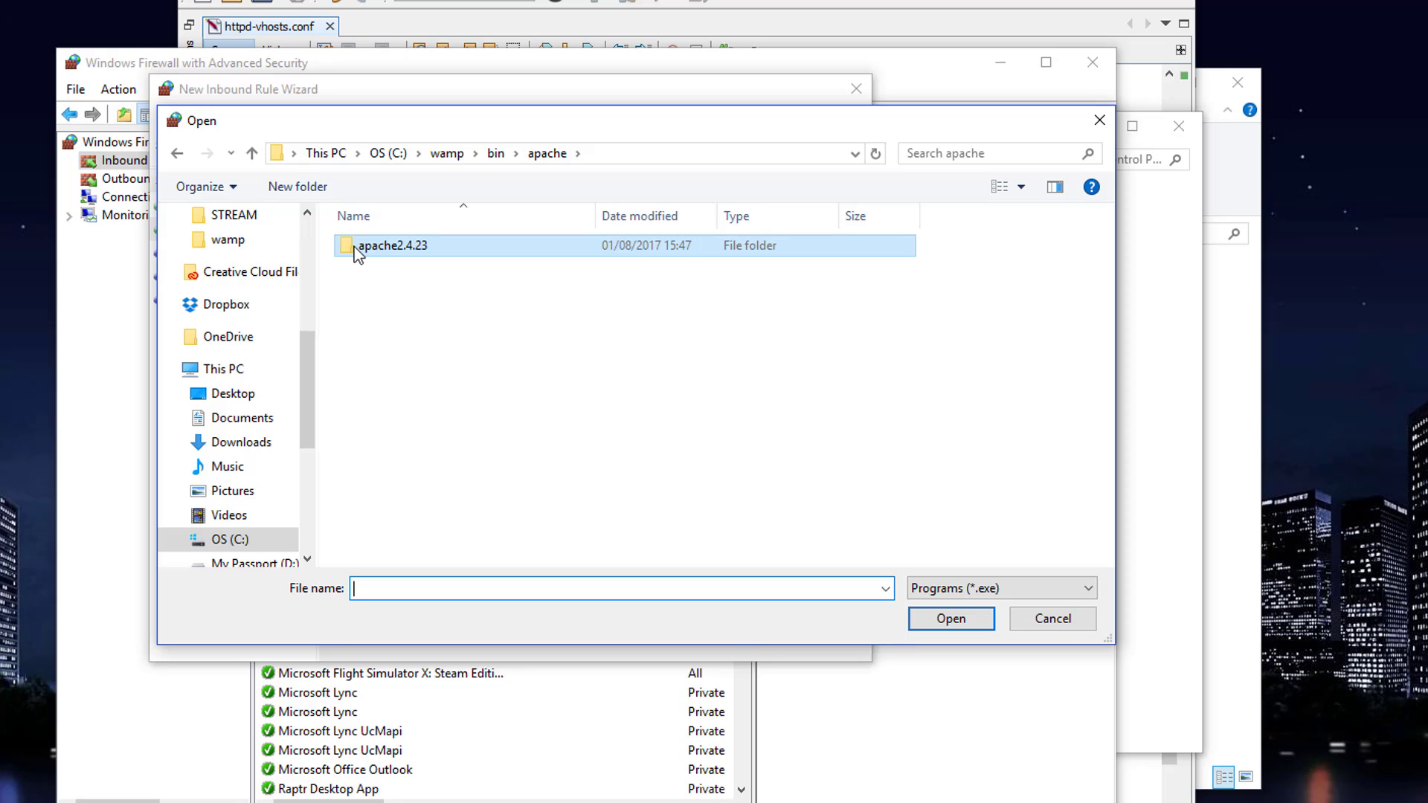
{"action": "double_click", "coordinate": [355, 255]}
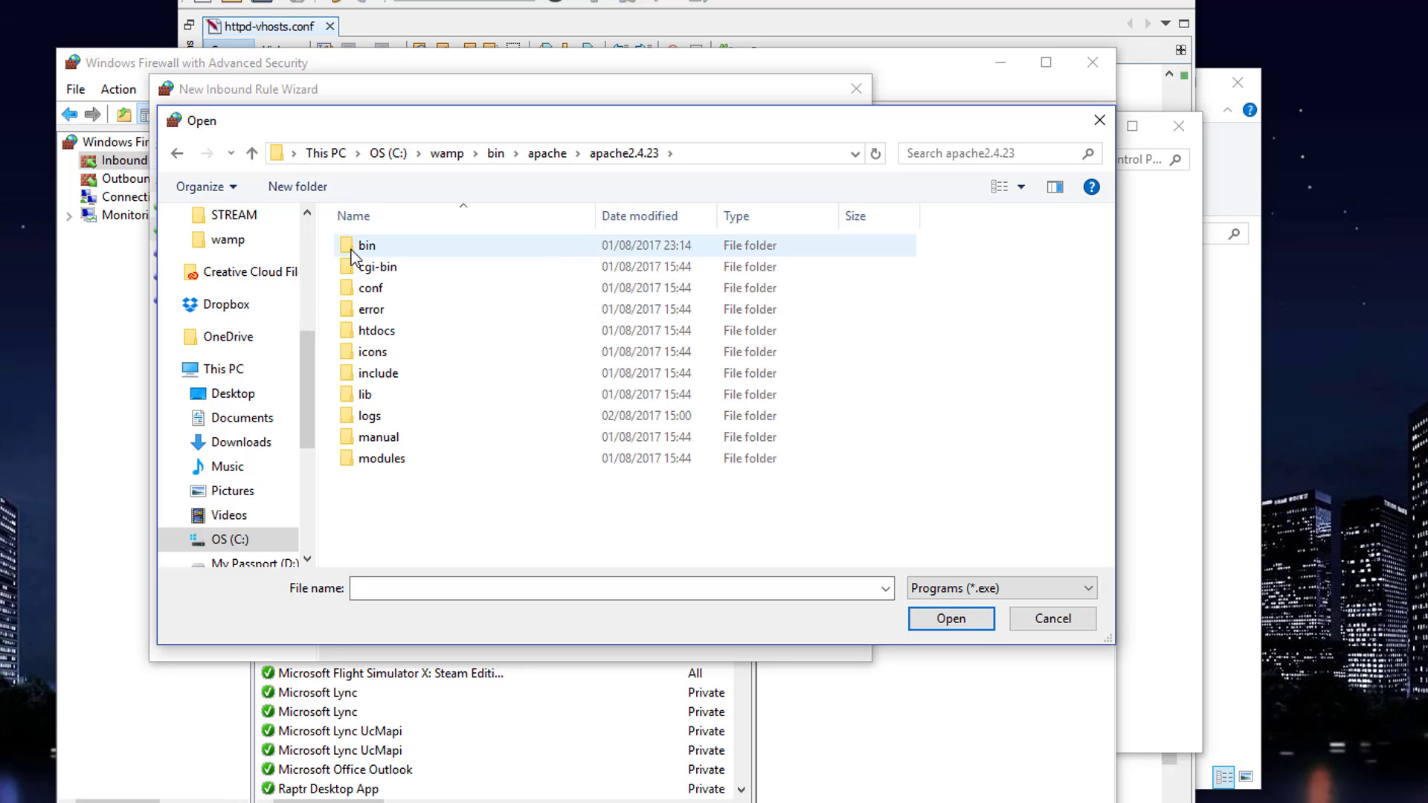
{"action": "double_click", "coordinate": [352, 251]}
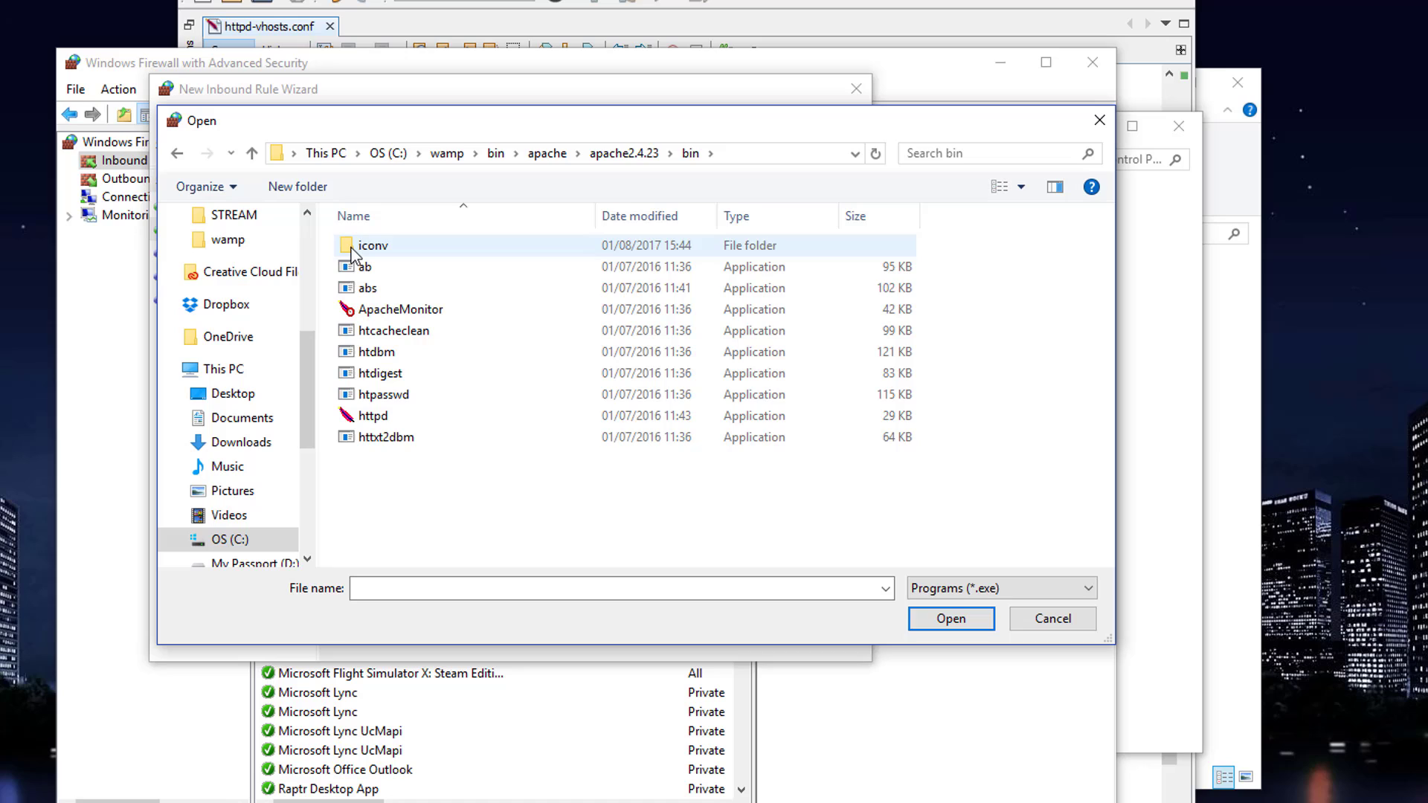
{"action": "left_click", "coordinate": [366, 418]}
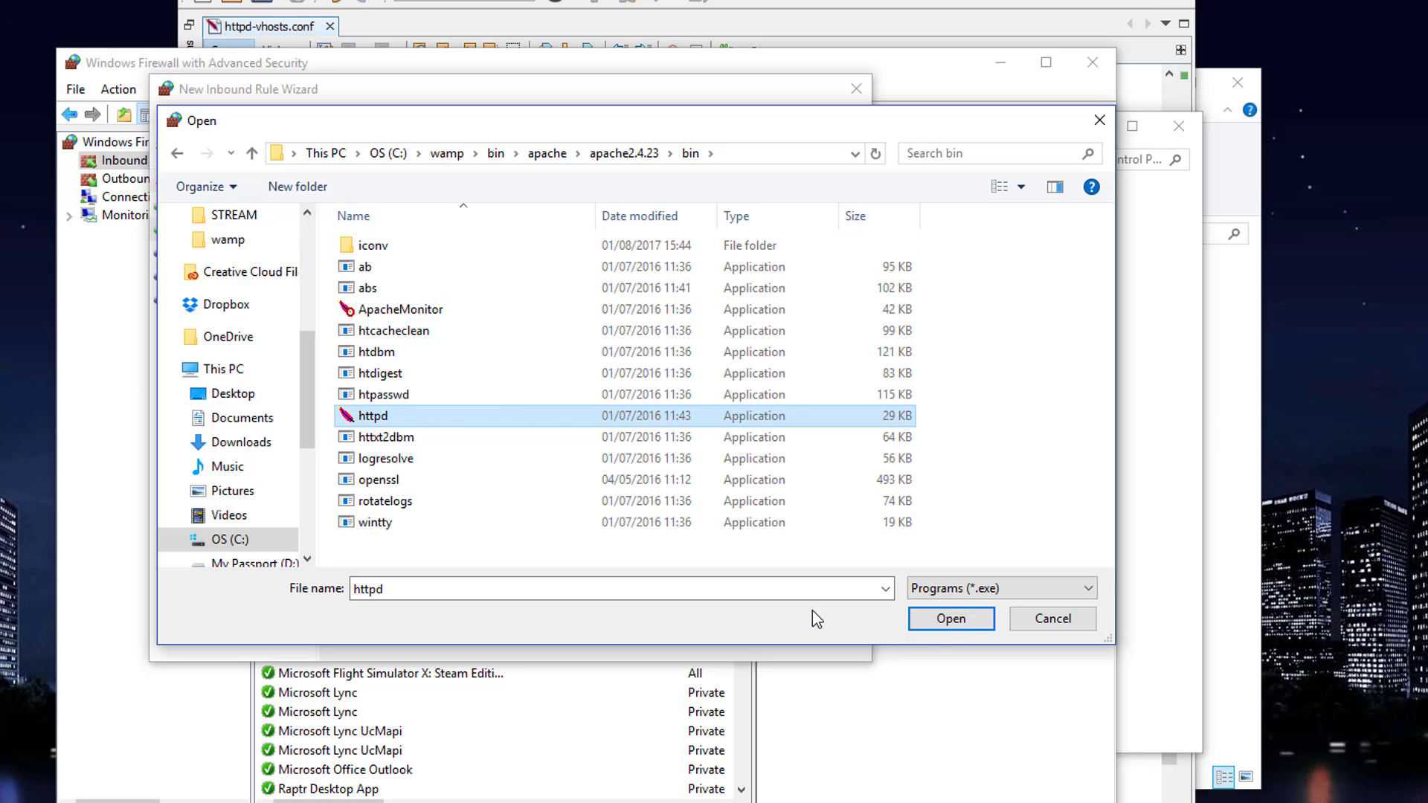
{"action": "left_click", "coordinate": [956, 622]}
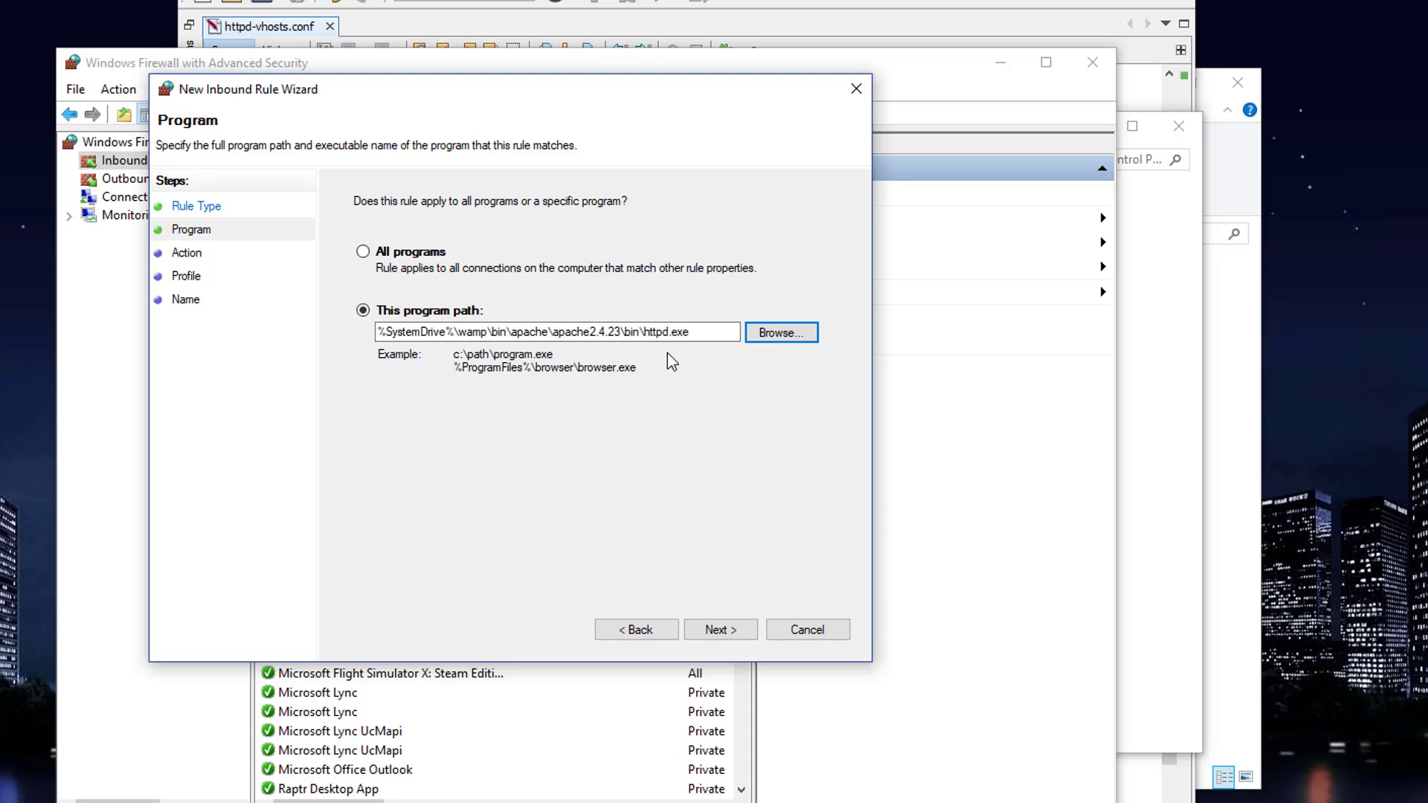
Keep Allow the connection and all three profiles, name the rule 'wamp server', and finish.
{"action": "left_click", "coordinate": [728, 634]}
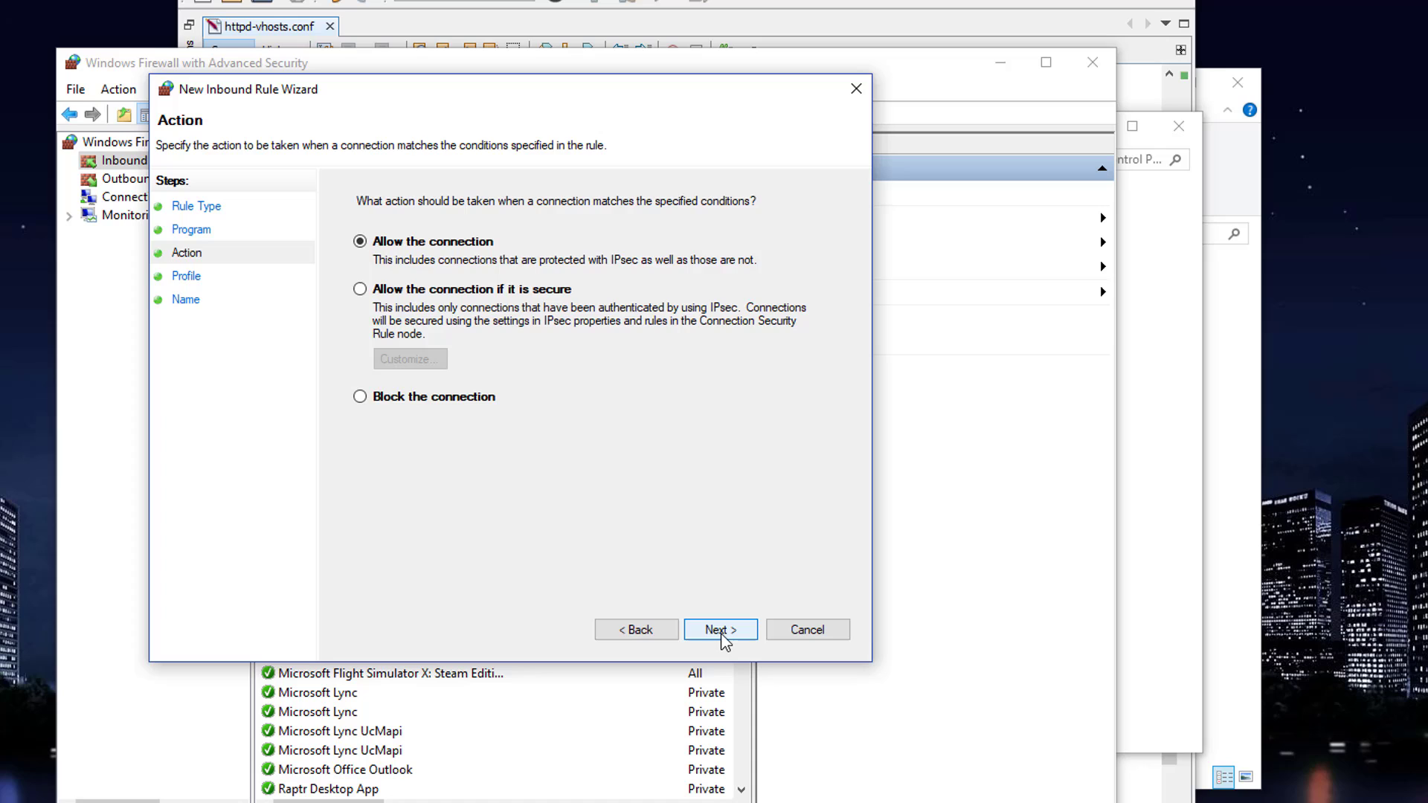
{"action": "left_click", "coordinate": [723, 634]}
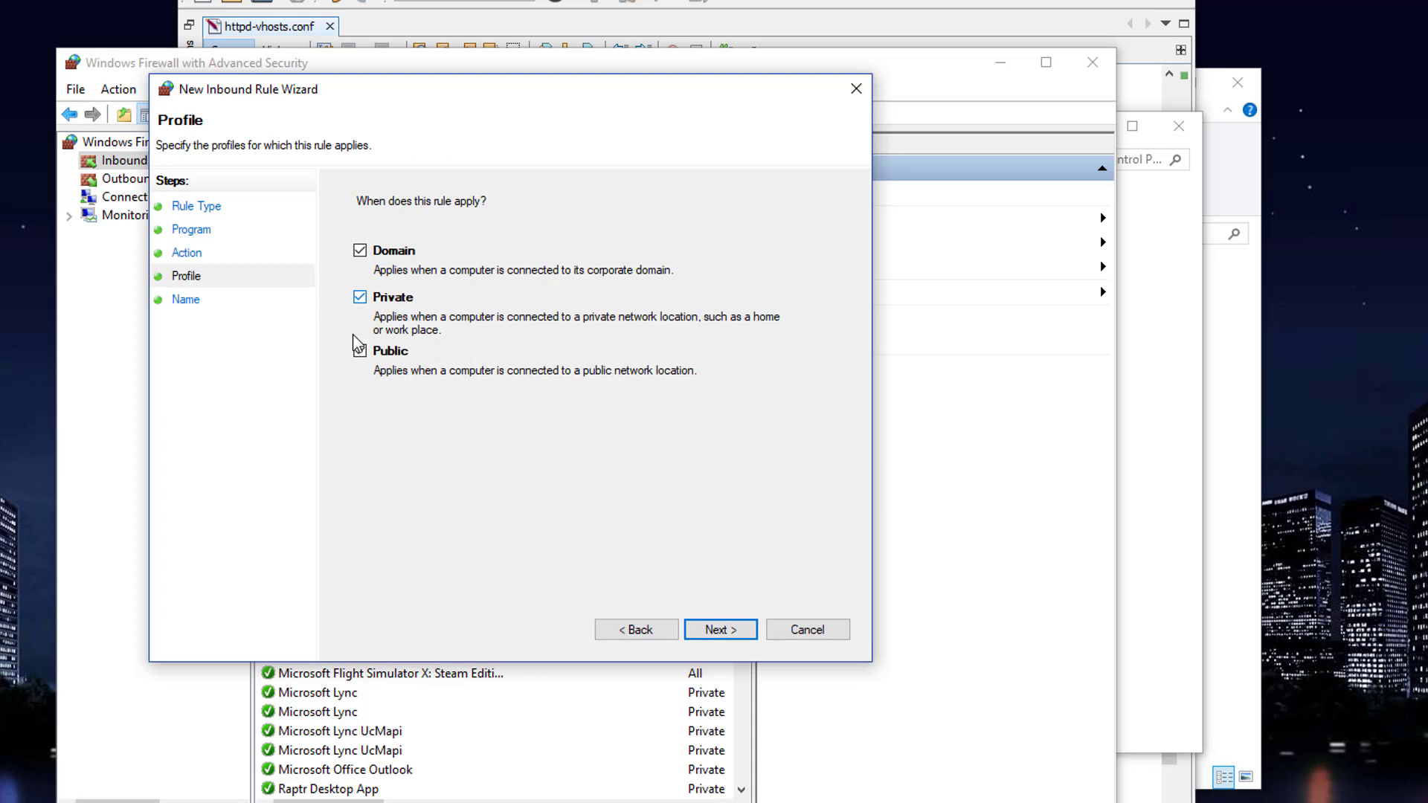
{"action": "left_click", "coordinate": [723, 631]}
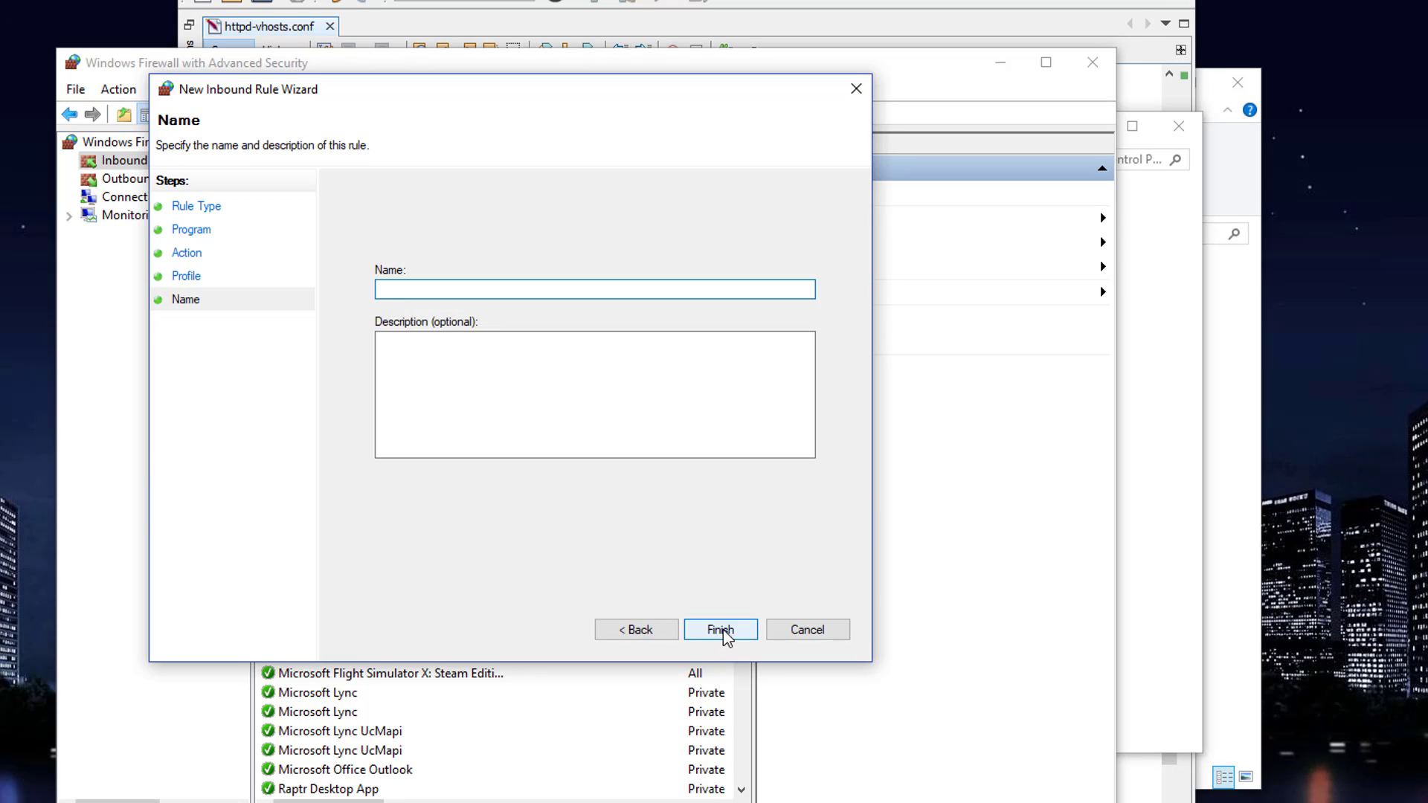
{"action": "type", "text": "wa"}
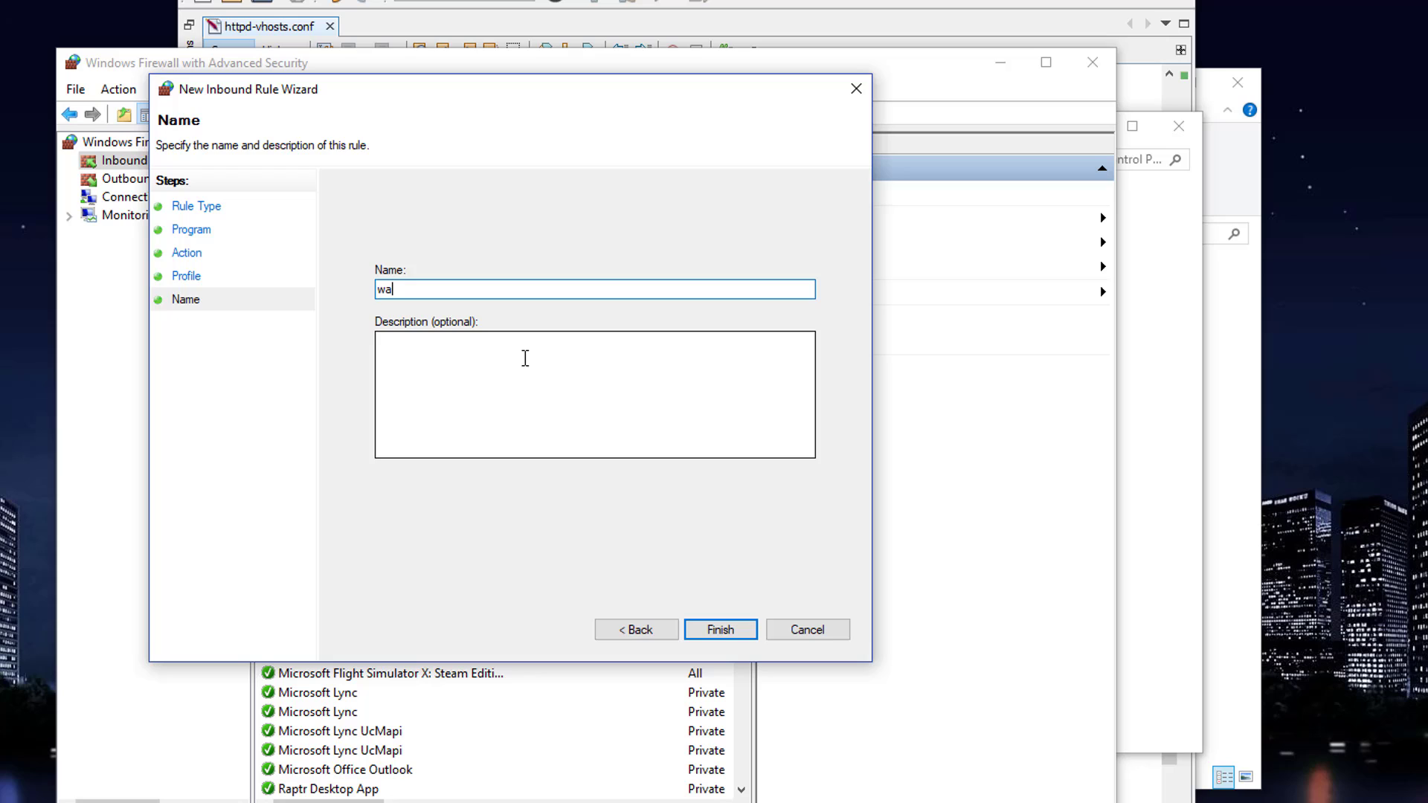
{"action": "type", "text": "mp"}
{"action": "type", "text": " server"}
{"action": "left_click", "coordinate": [711, 630]}
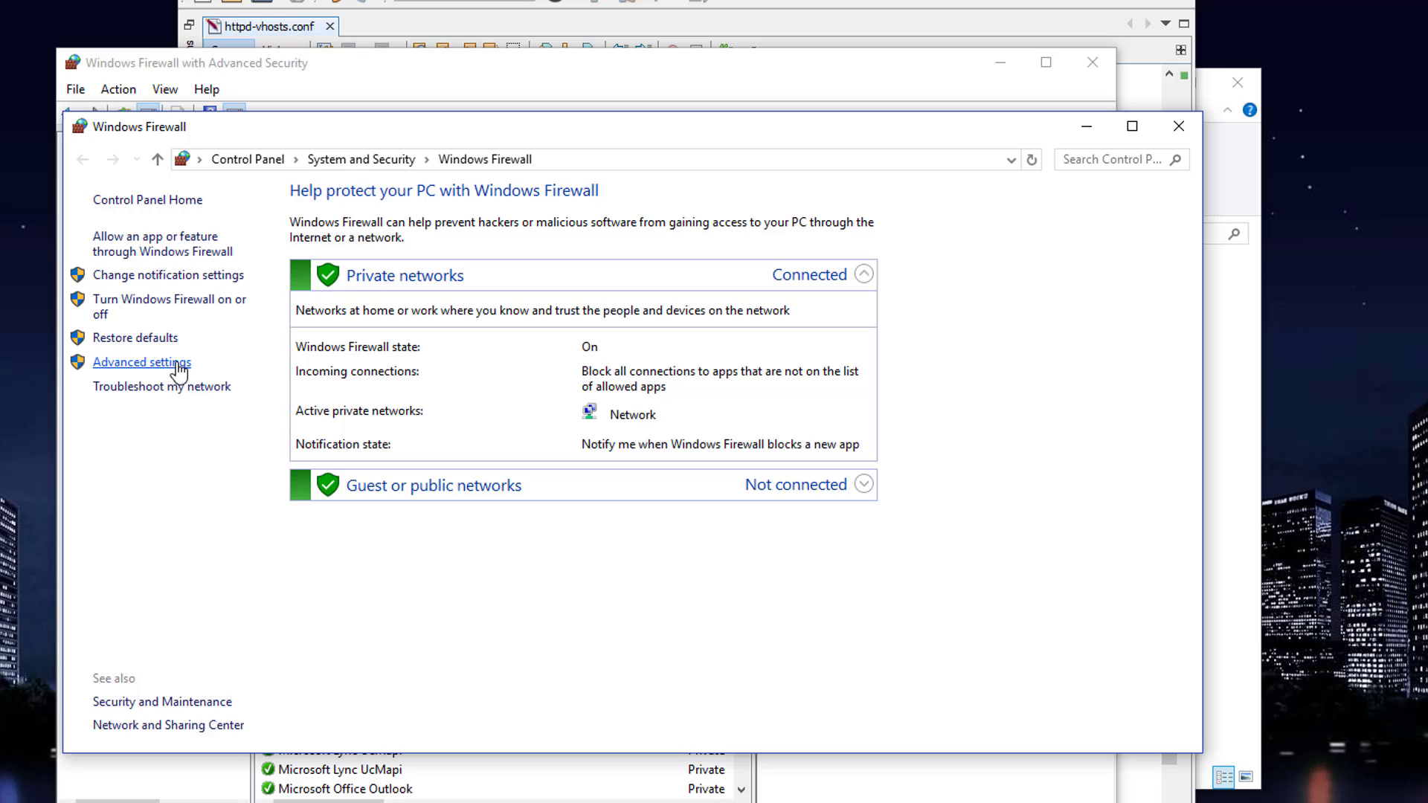
Open the advanced console's Inbound Rules list and scroll through it.
{"action": "left_click", "coordinate": [142, 362]}
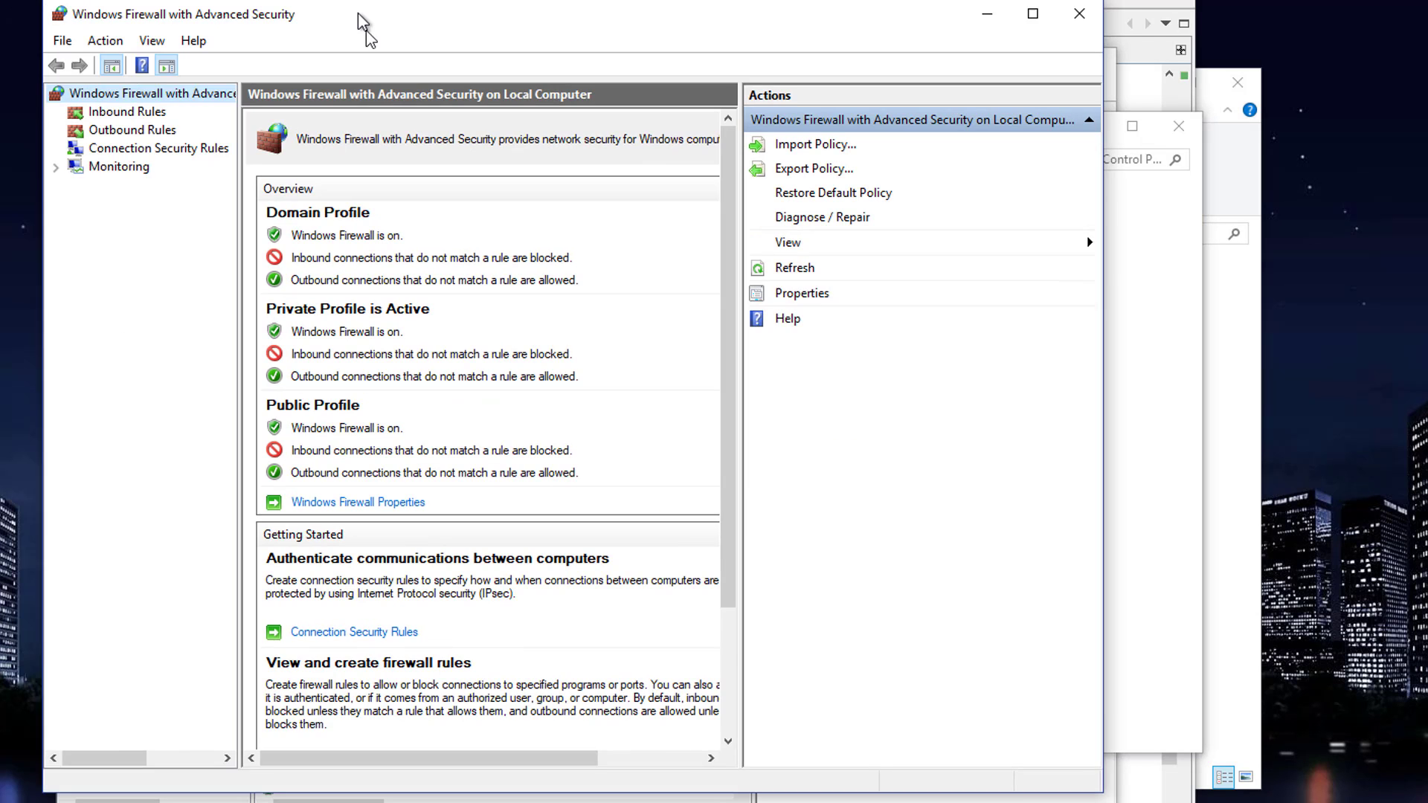
{"action": "left_click_drag", "start_coordinate": [358, 13], "coordinate": [382, 50]}
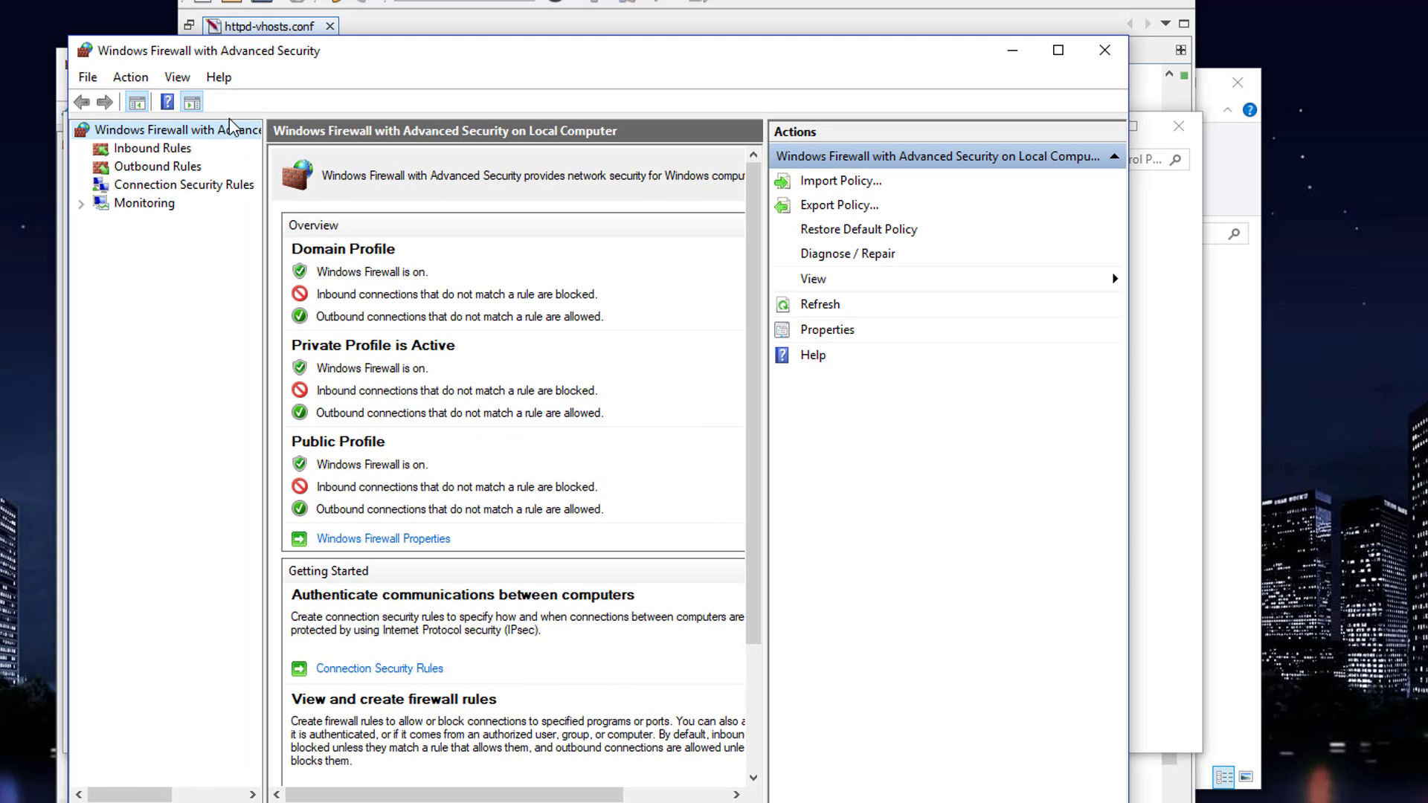
{"action": "left_click", "coordinate": [152, 148]}
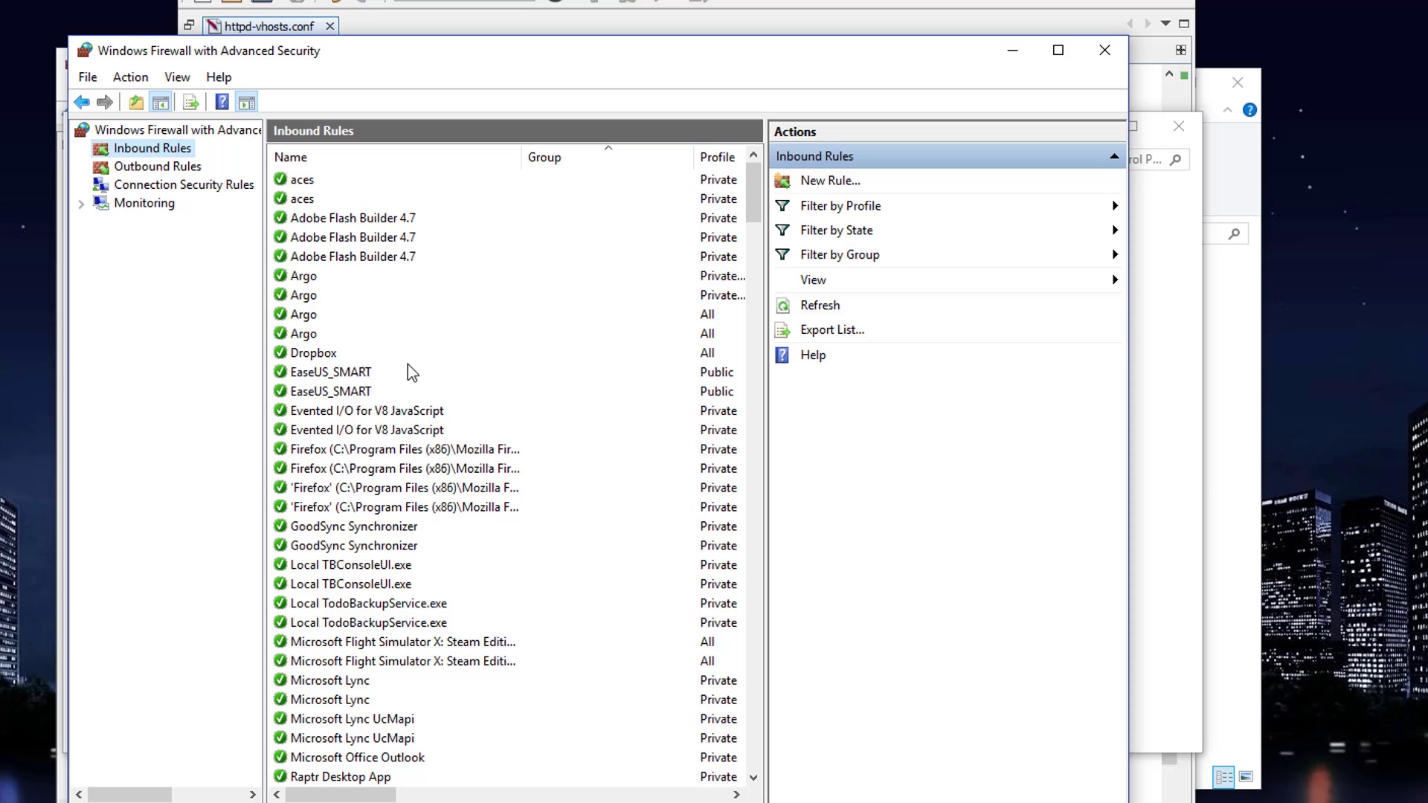
{"action": "scroll", "coordinate": [413, 372], "scroll_direction": "down", "scroll_amount": 6}
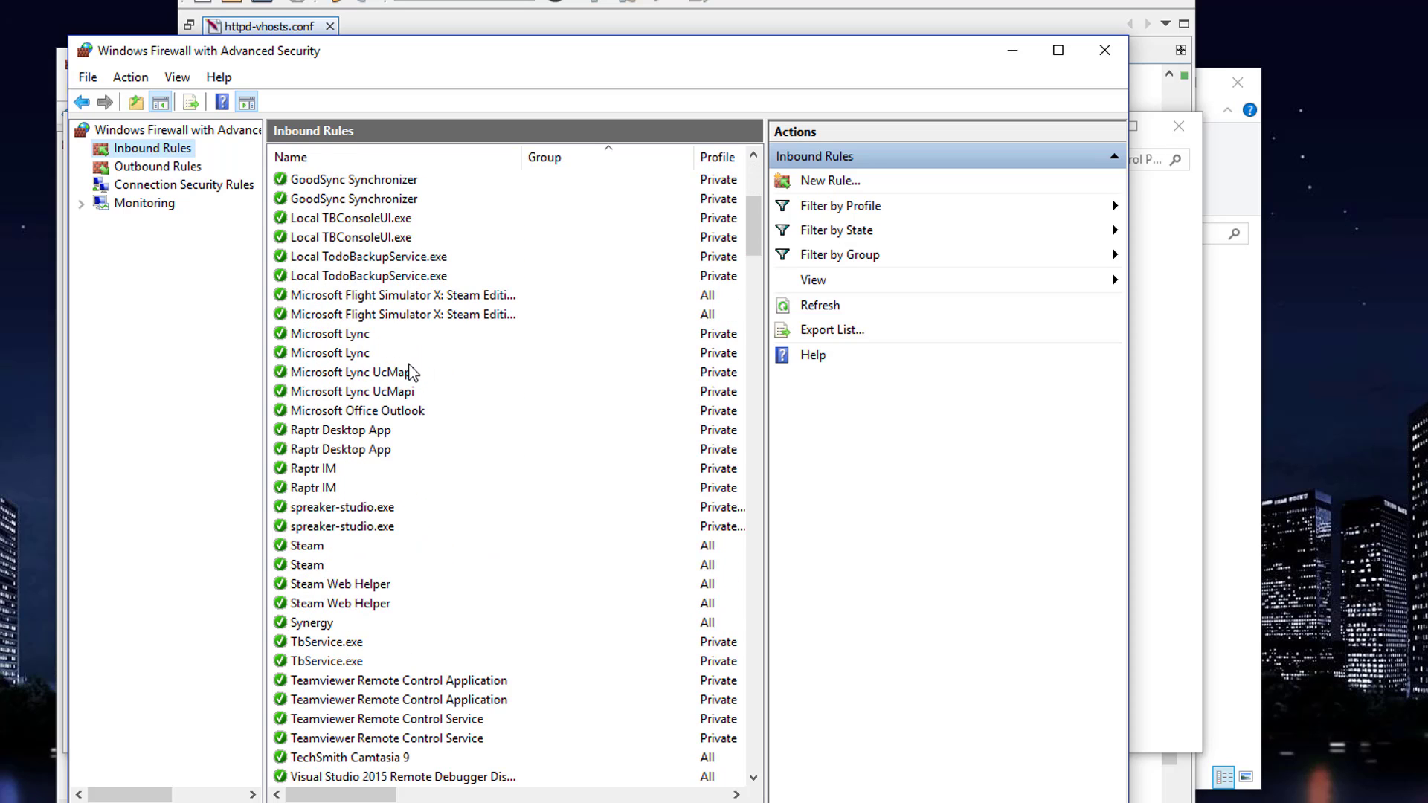
{"action": "scroll", "coordinate": [413, 372], "scroll_direction": "down", "scroll_amount": 6}
{"action": "scroll", "coordinate": [428, 394], "scroll_direction": "down", "scroll_amount": 6}
{"action": "scroll", "coordinate": [446, 423], "scroll_direction": "down", "scroll_amount": 6}
{"action": "scroll", "coordinate": [470, 457], "scroll_direction": "down", "scroll_amount": 6}
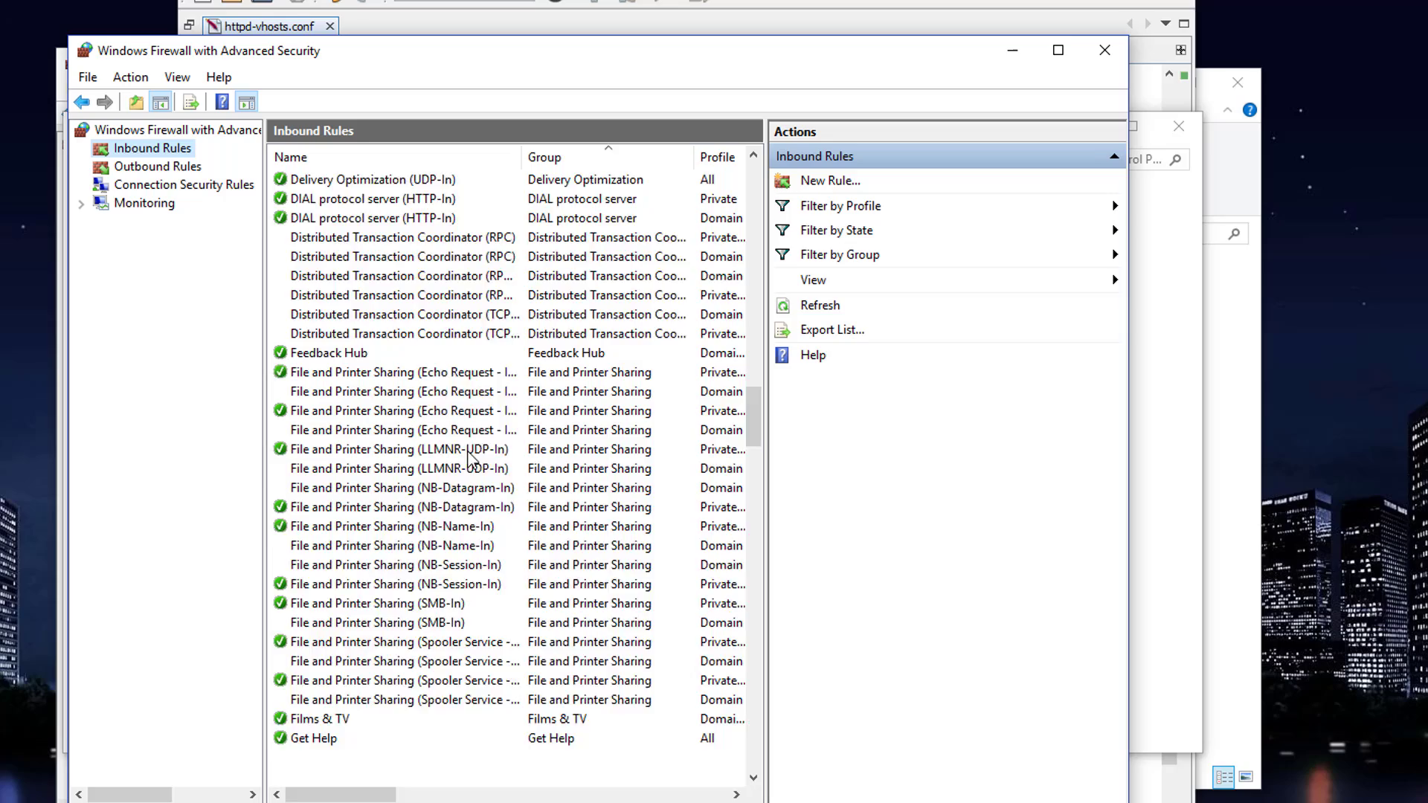
{"action": "scroll", "coordinate": [469, 455], "scroll_direction": "down", "scroll_amount": 8}
{"action": "scroll", "coordinate": [469, 456], "scroll_direction": "down", "scroll_amount": 8}
{"action": "scroll", "coordinate": [469, 458], "scroll_direction": "down", "scroll_amount": 8}
{"action": "scroll", "coordinate": [469, 459], "scroll_direction": "down", "scroll_amount": 8}
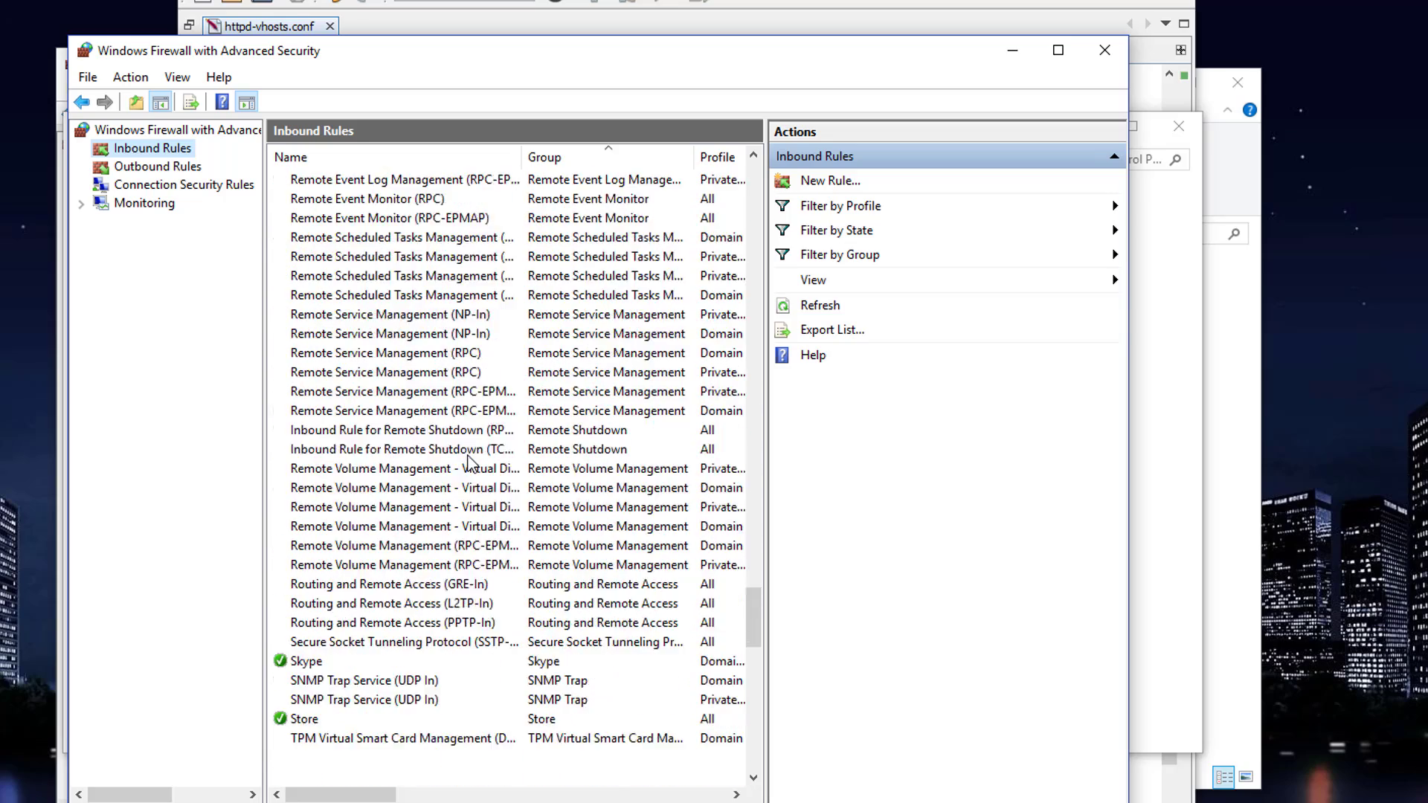
{"action": "scroll", "coordinate": [469, 456], "scroll_direction": "down", "scroll_amount": 14}
{"action": "scroll", "coordinate": [472, 457], "scroll_direction": "down", "scroll_amount": 1}
{"action": "scroll", "coordinate": [475, 456], "scroll_direction": "up", "scroll_amount": 5}
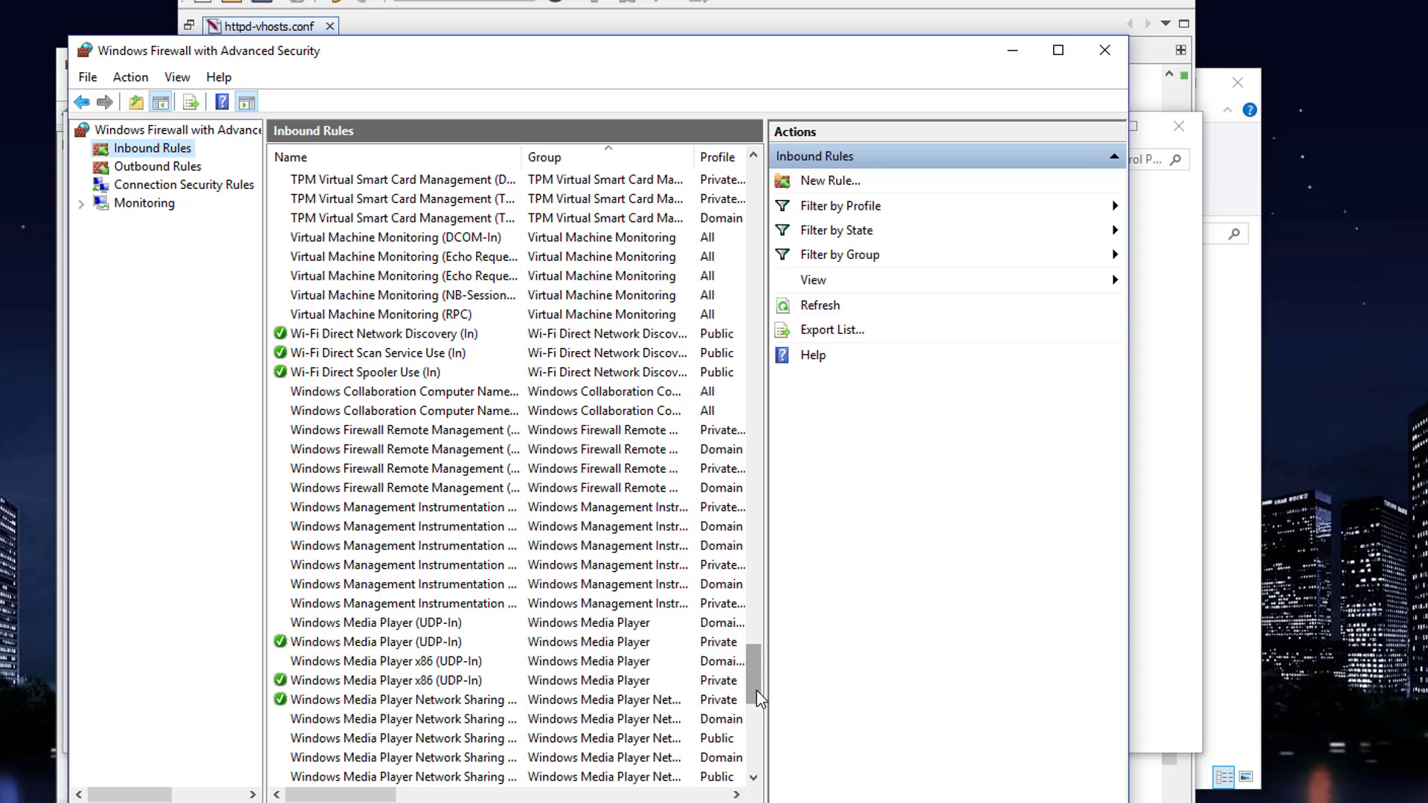
{"action": "mouse_move", "coordinate": [757, 685]}
{"action": "left_mouse_down"}
{"action": "mouse_move", "coordinate": [756, 721]}
{"action": "mouse_move", "coordinate": [762, 159]}
{"action": "left_mouse_up"}
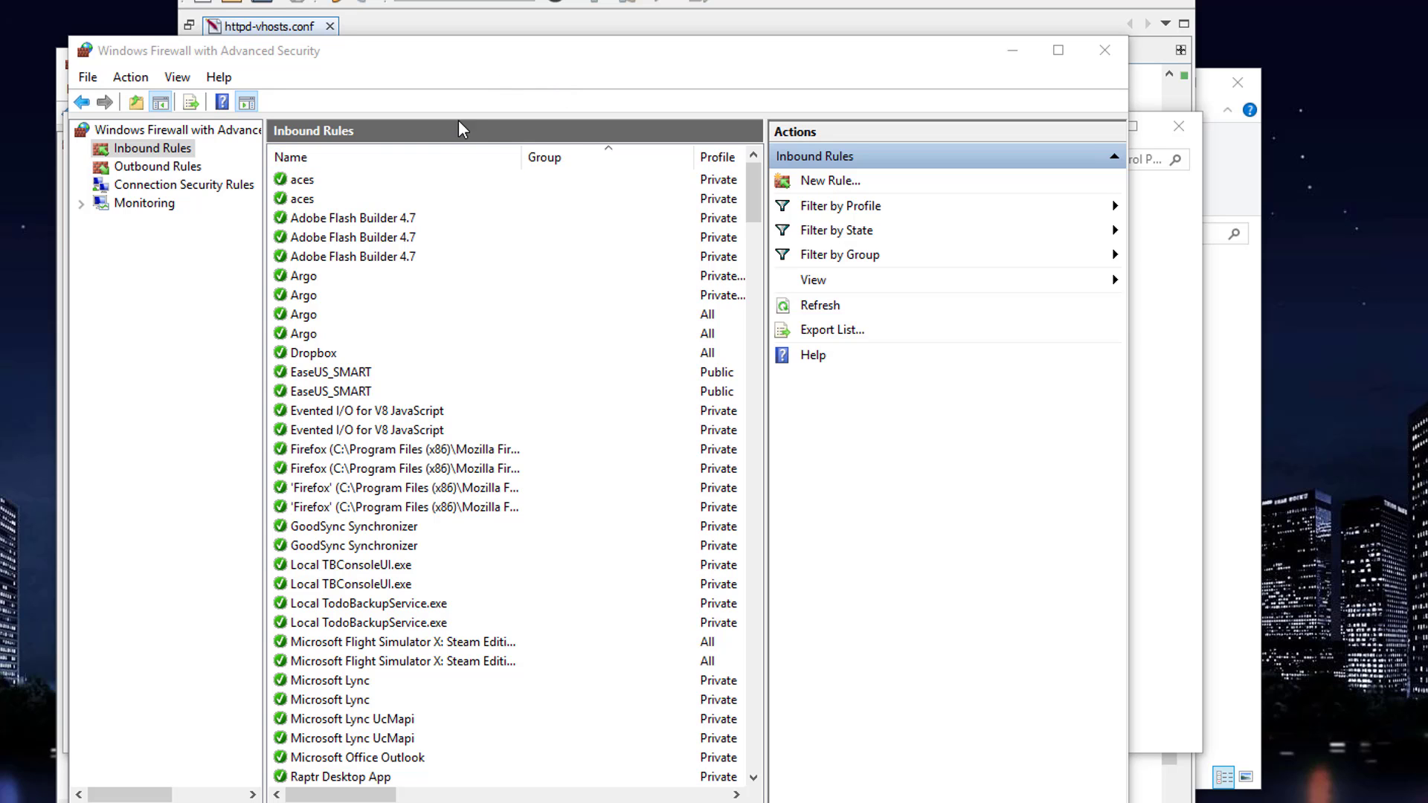
Sort inbound rules by Name in descending order and scroll to 'wamp server'.
{"action": "left_click", "coordinate": [413, 162]}
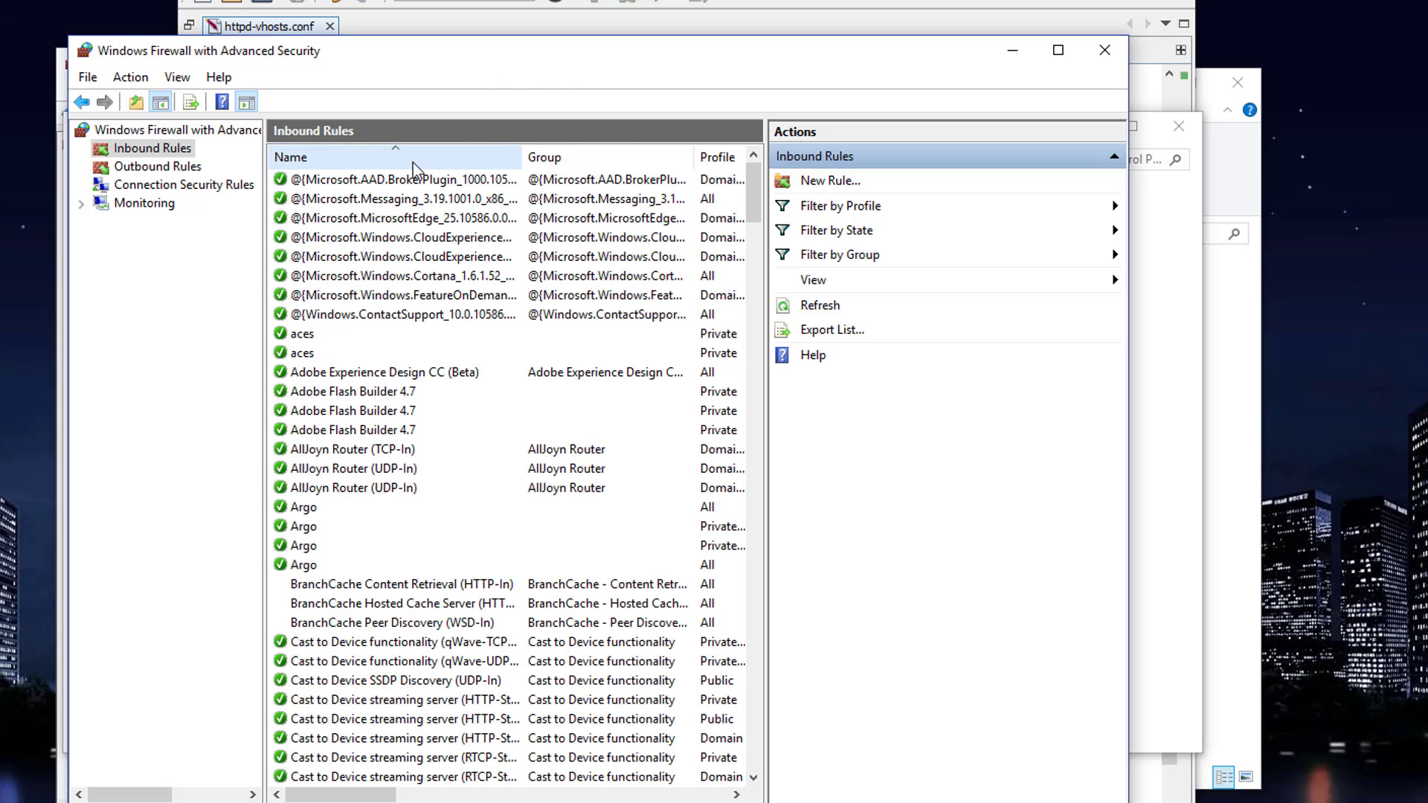
{"action": "left_click", "coordinate": [413, 162]}
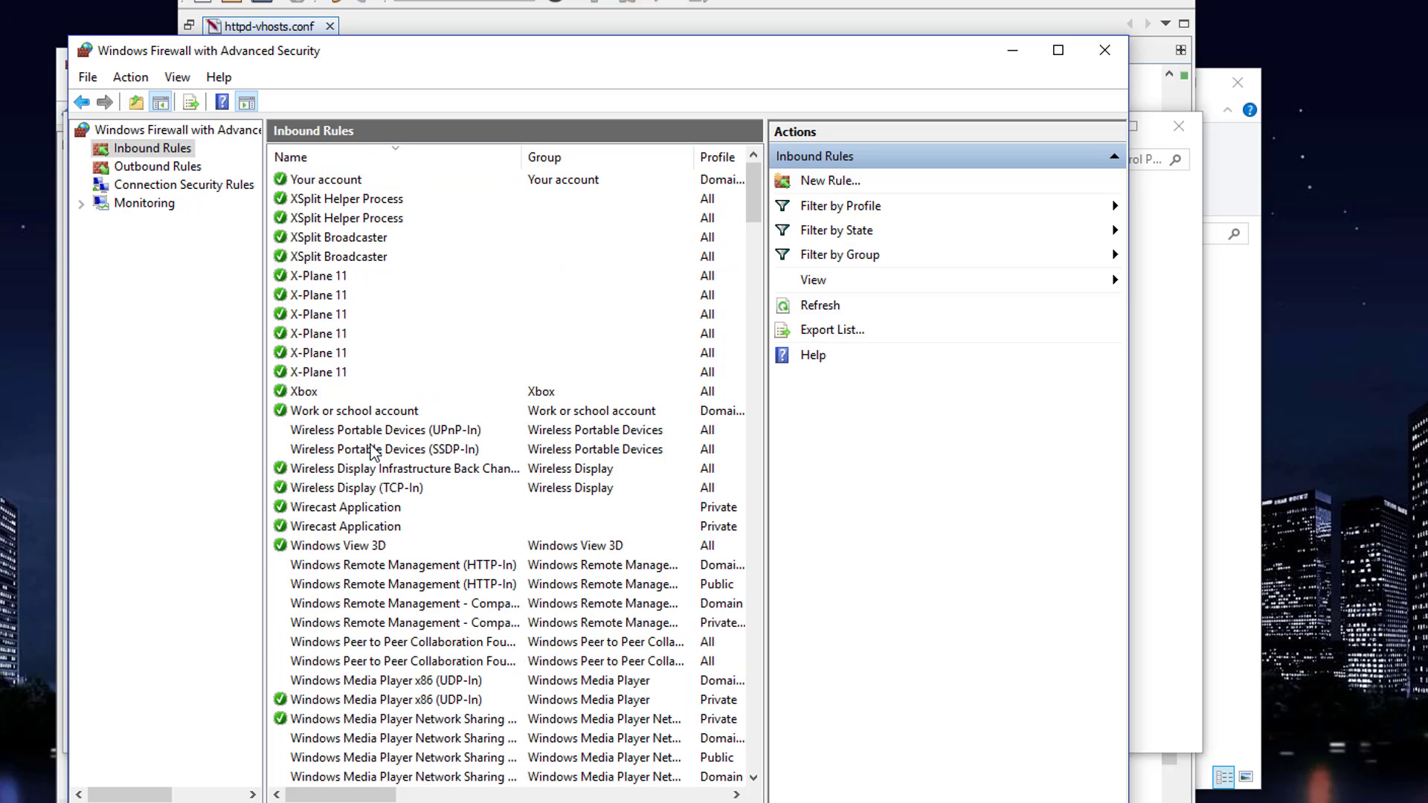
{"action": "scroll", "coordinate": [372, 454], "scroll_direction": "down", "scroll_amount": 4}
{"action": "scroll", "coordinate": [372, 453], "scroll_direction": "down", "scroll_amount": 6}
{"action": "scroll", "coordinate": [372, 455], "scroll_direction": "down", "scroll_amount": 3}
{"action": "scroll", "coordinate": [371, 454], "scroll_direction": "down", "scroll_amount": 3}
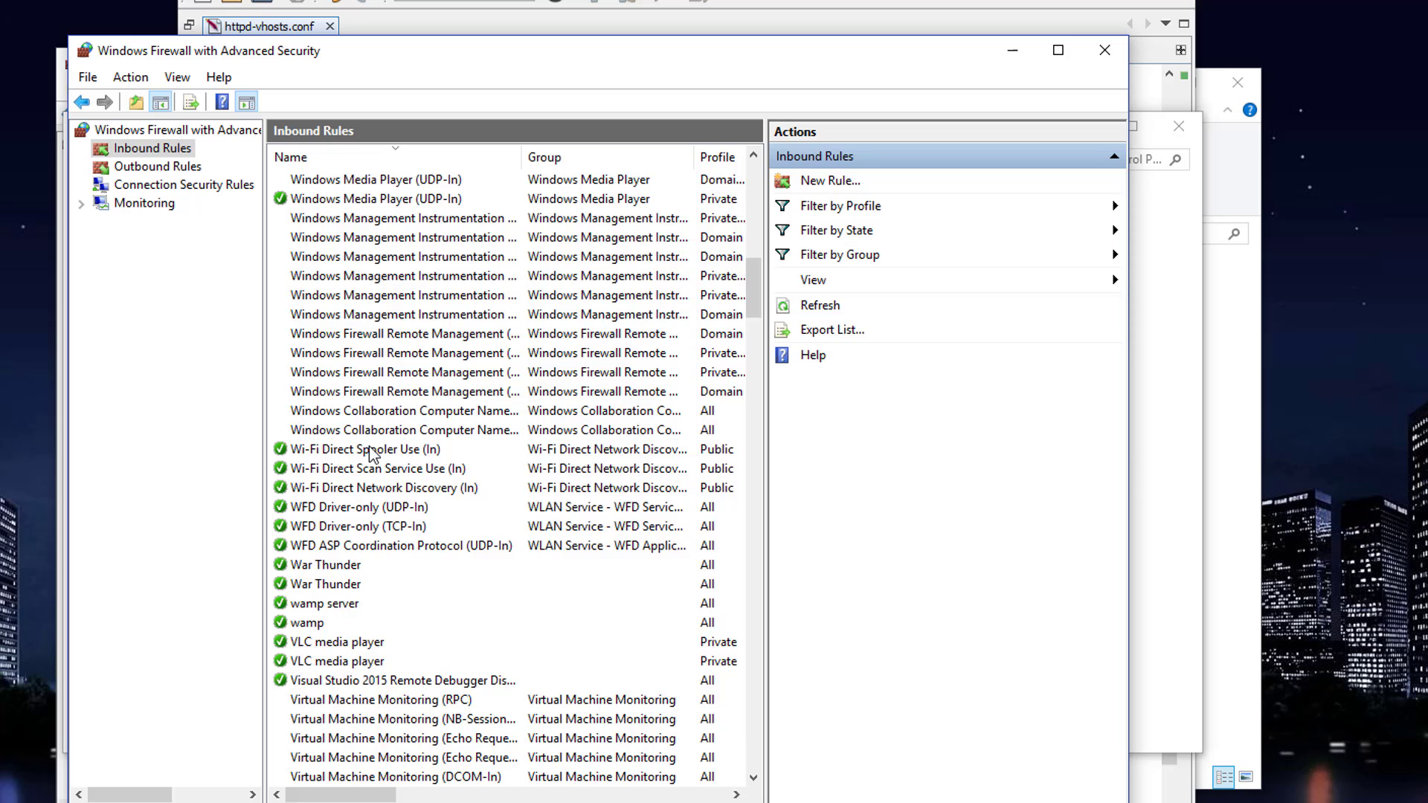
{"action": "scroll", "coordinate": [369, 454], "scroll_direction": "down", "scroll_amount": 2}
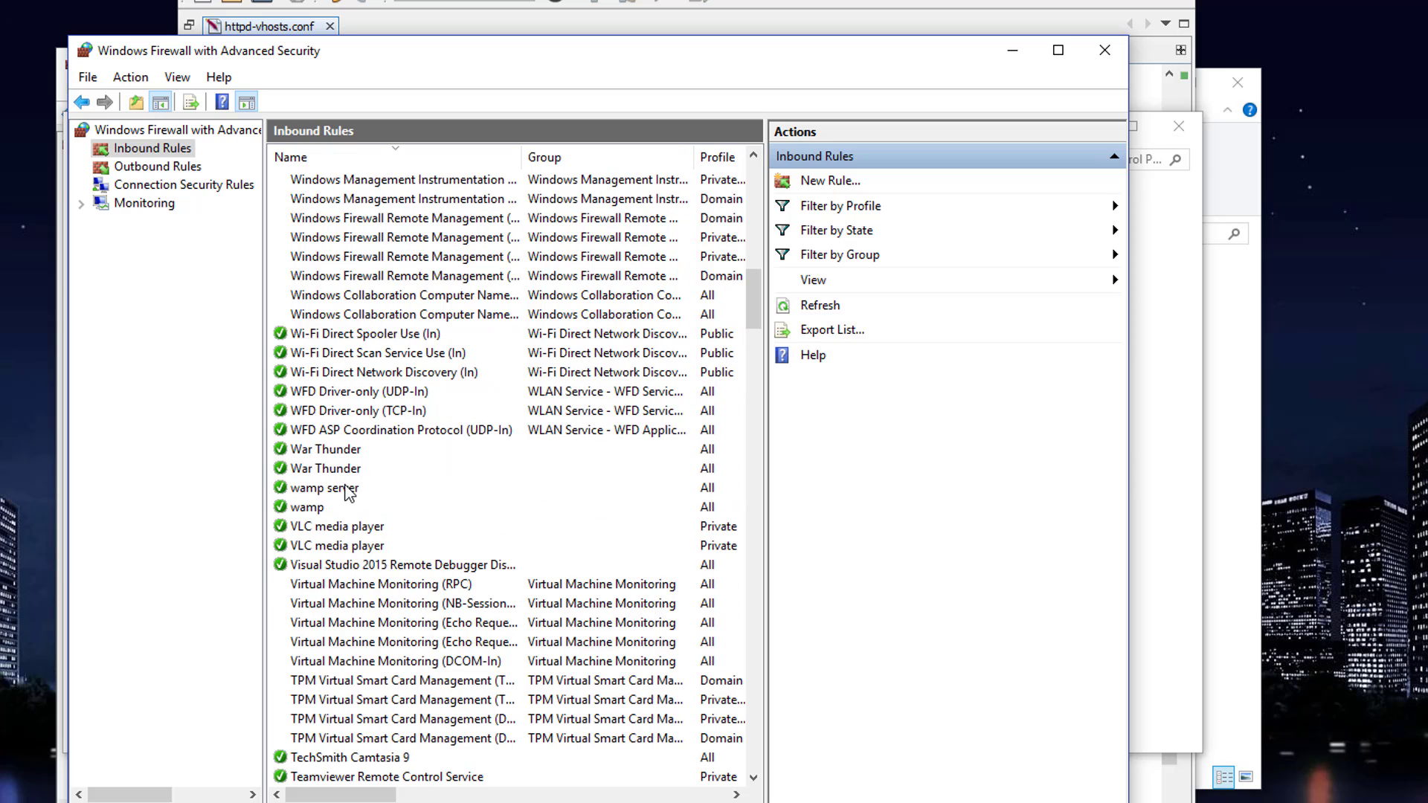
Restrict 'wamp server' to TCP local port 80, apply it, and close both firewall windows.
{"action": "left_click", "coordinate": [343, 487]}
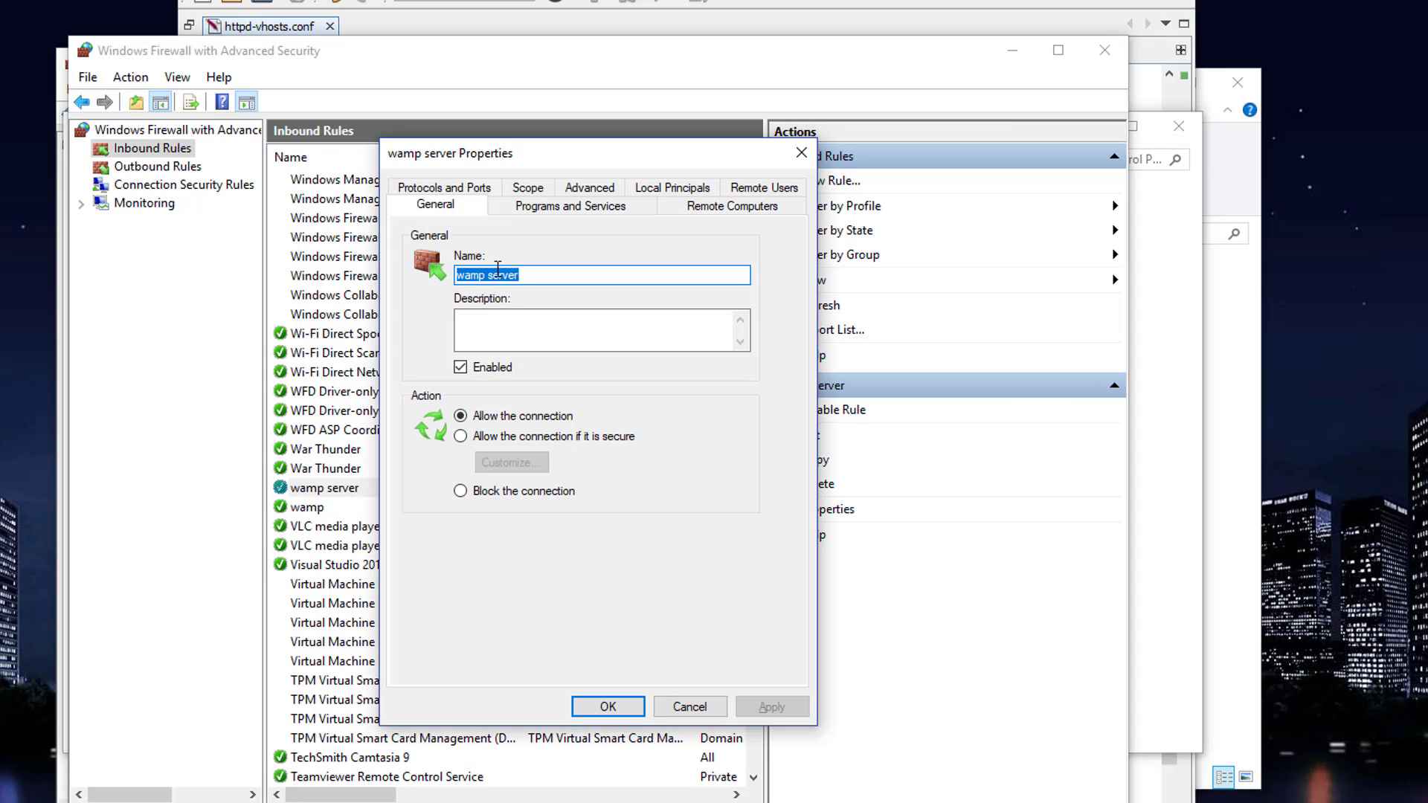
{"action": "left_click", "coordinate": [538, 212]}
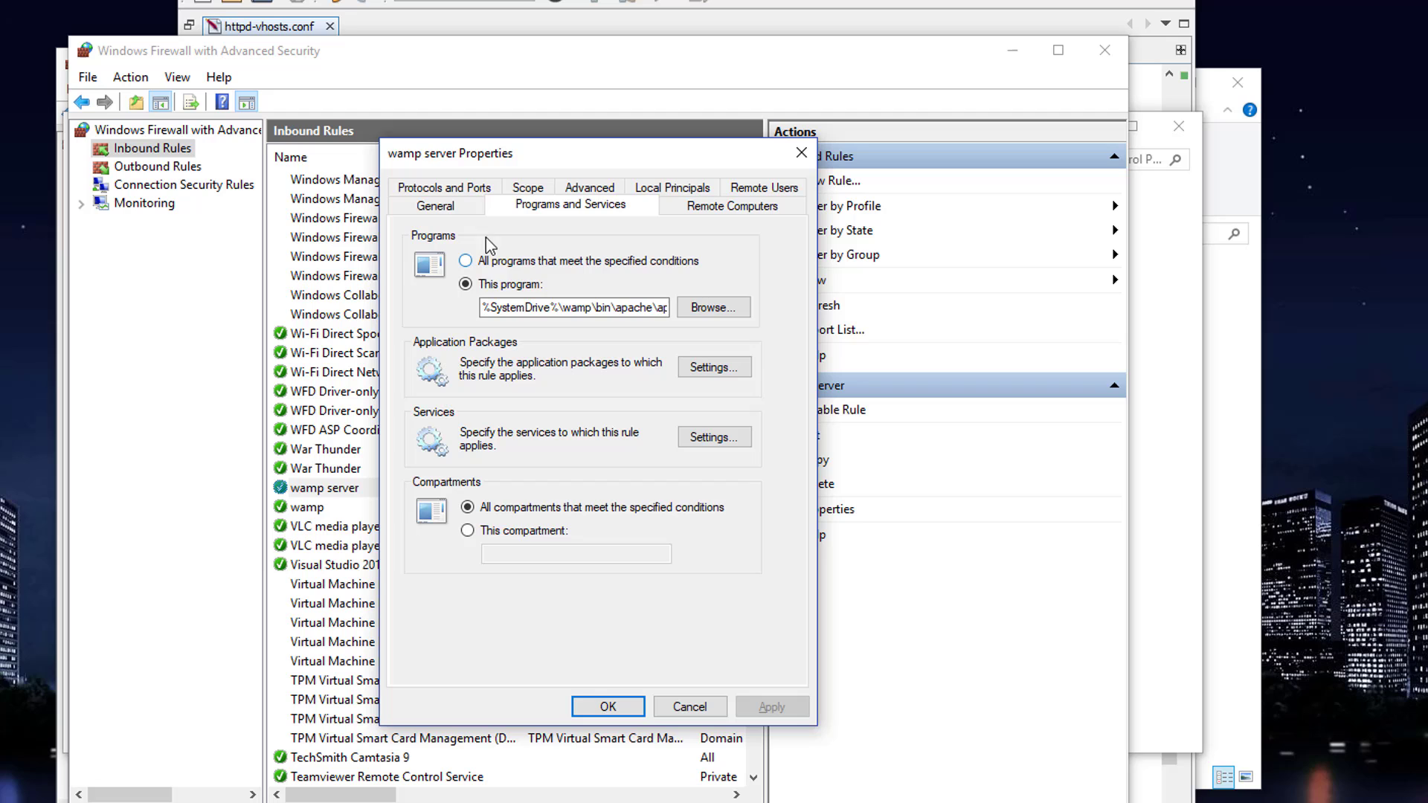
{"action": "left_click", "coordinate": [461, 192]}
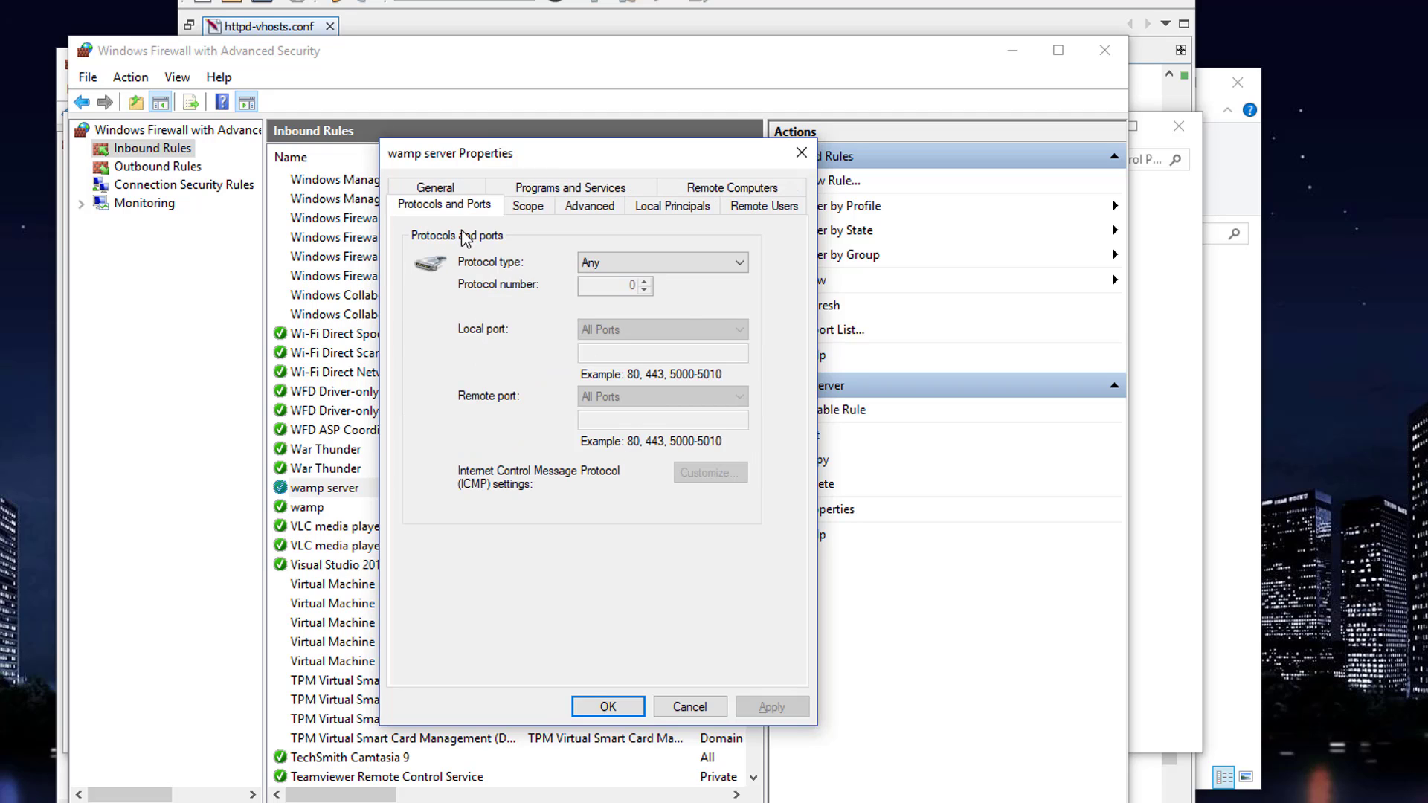
{"action": "left_click", "coordinate": [647, 262]}
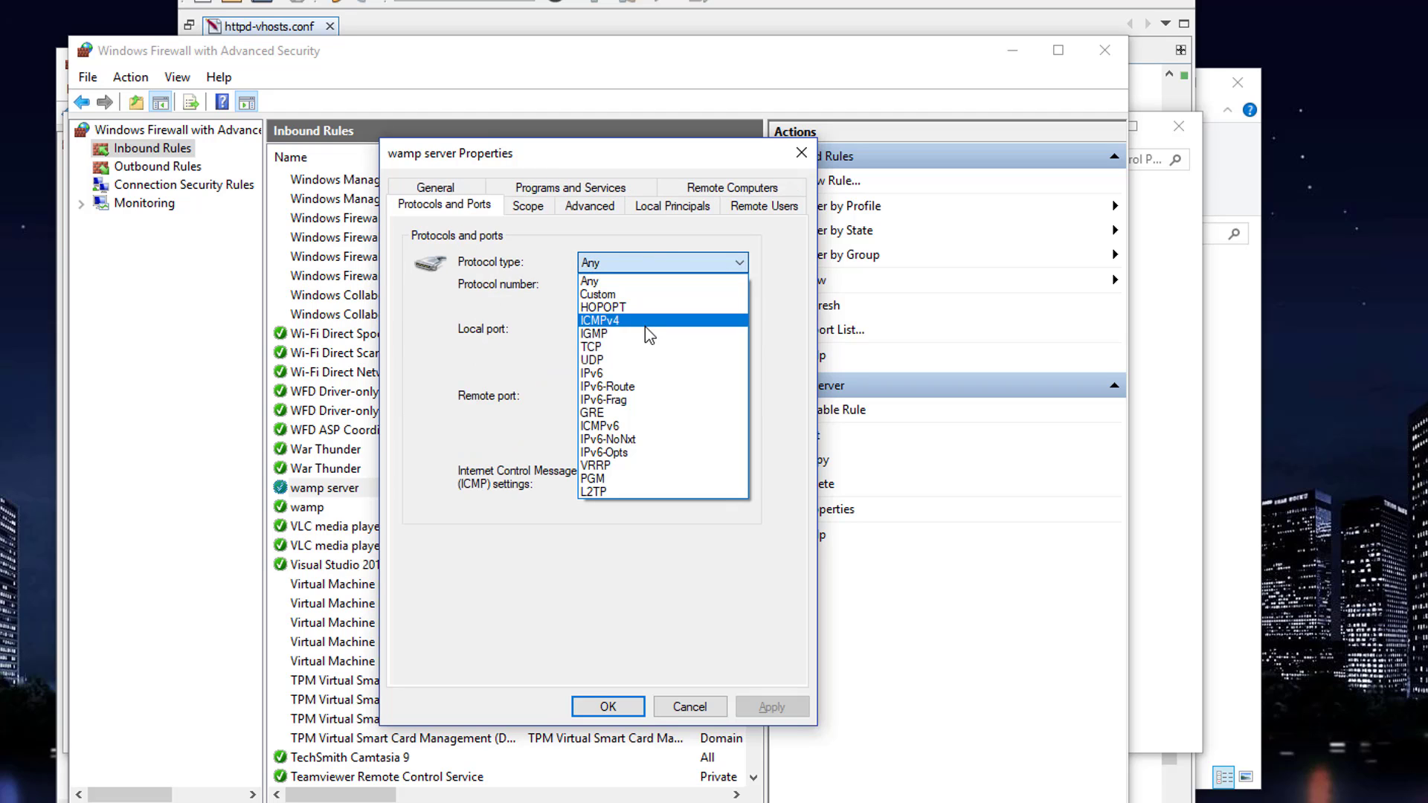
{"action": "left_click", "coordinate": [594, 346]}
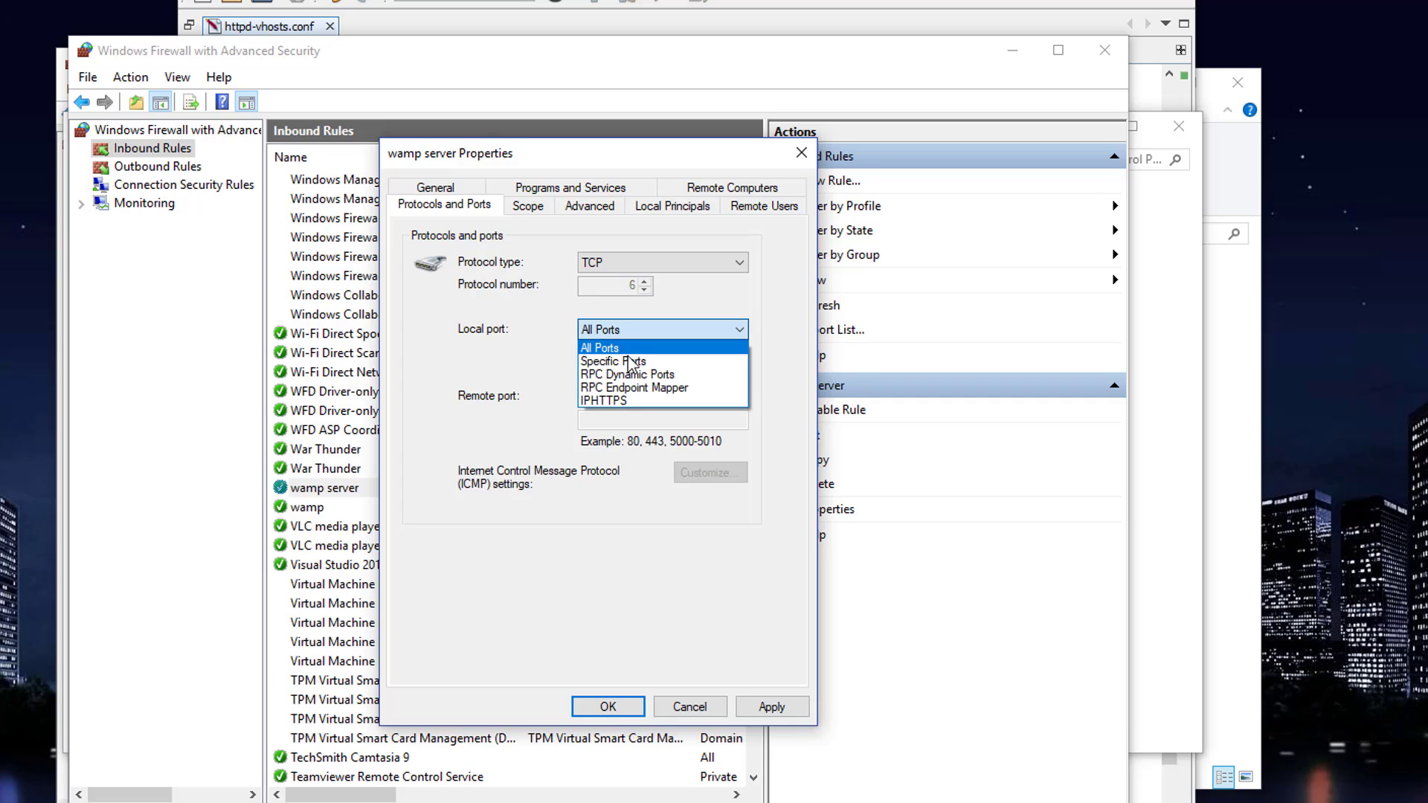
{"action": "left_click", "coordinate": [623, 361]}
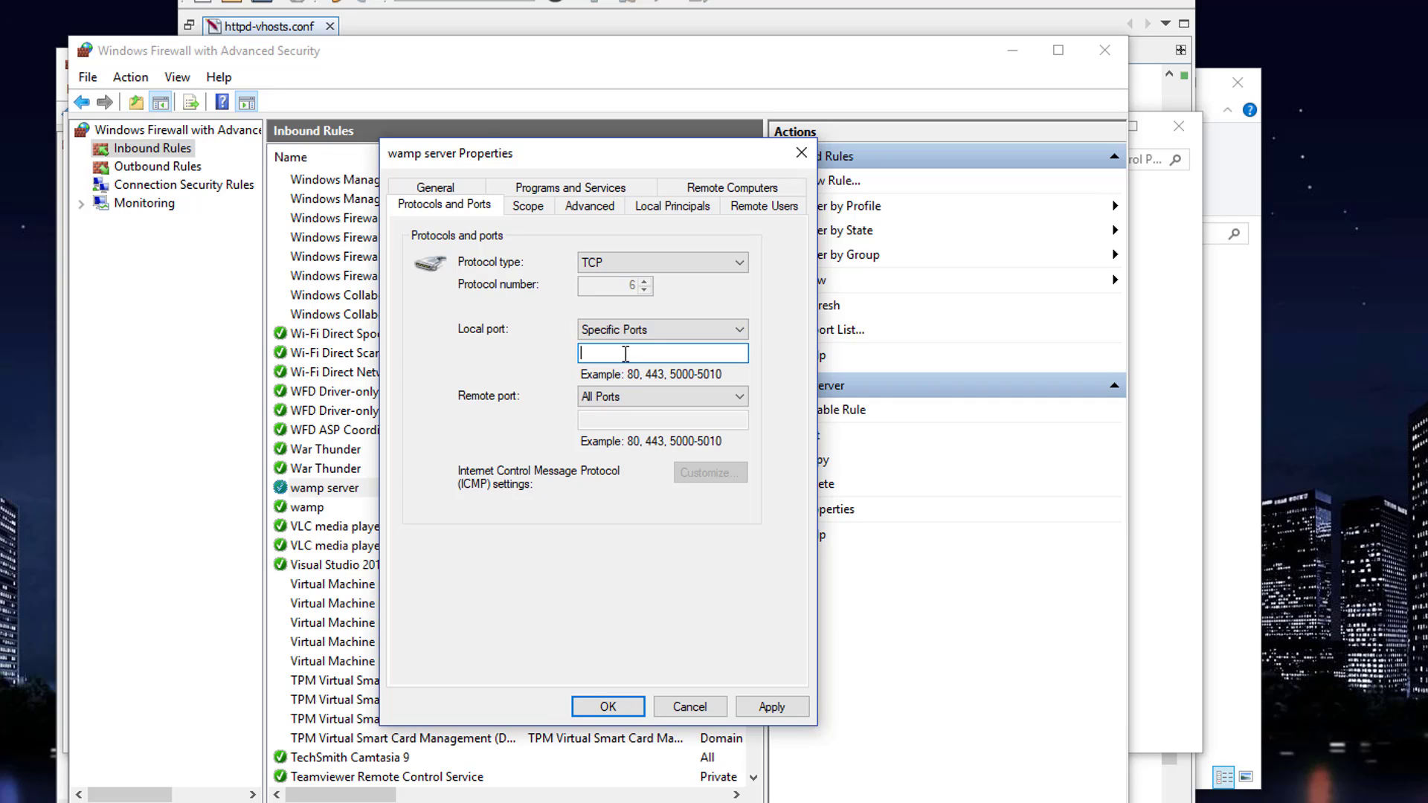
{"action": "type", "text": "80"}
{"action": "left_click", "coordinate": [774, 707]}
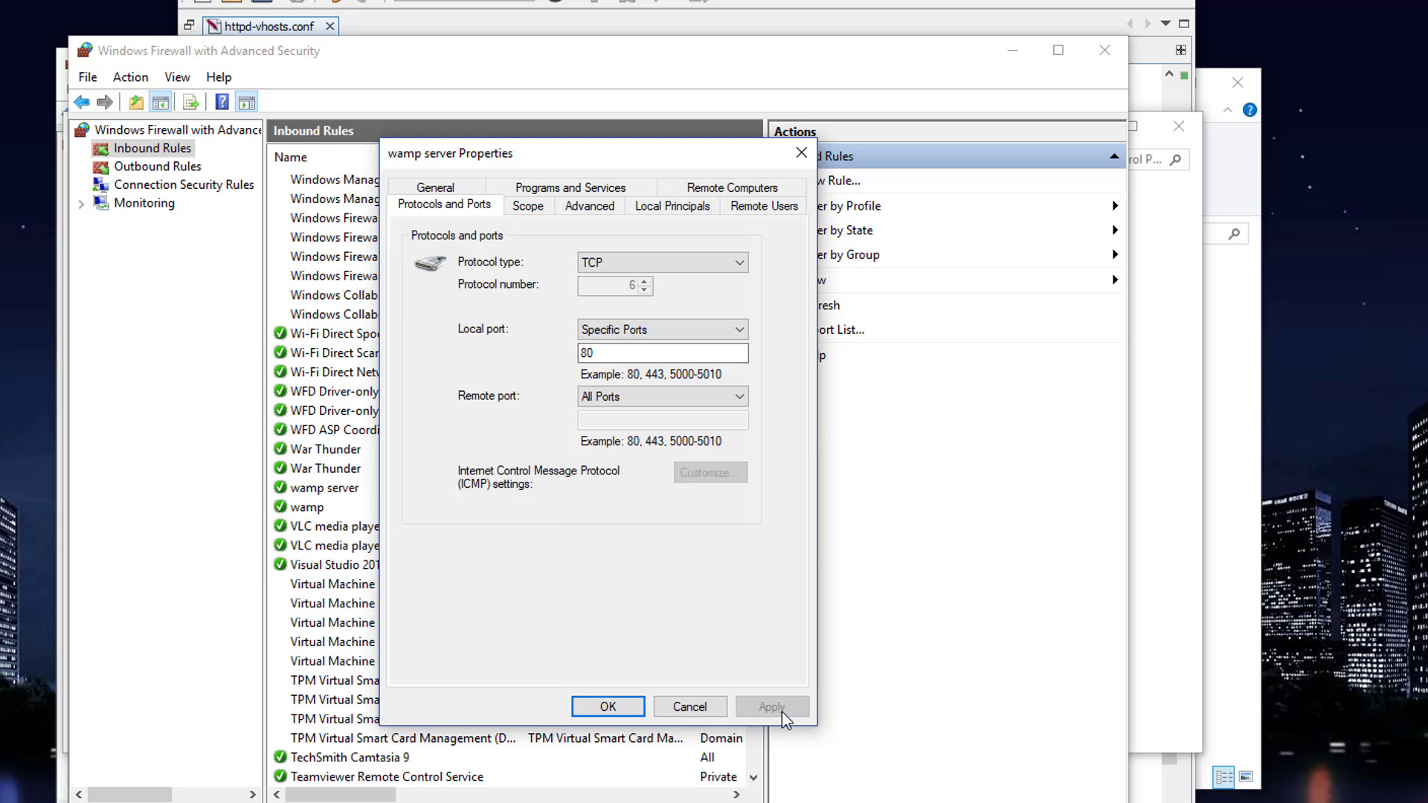
{"action": "left_click", "coordinate": [611, 707]}
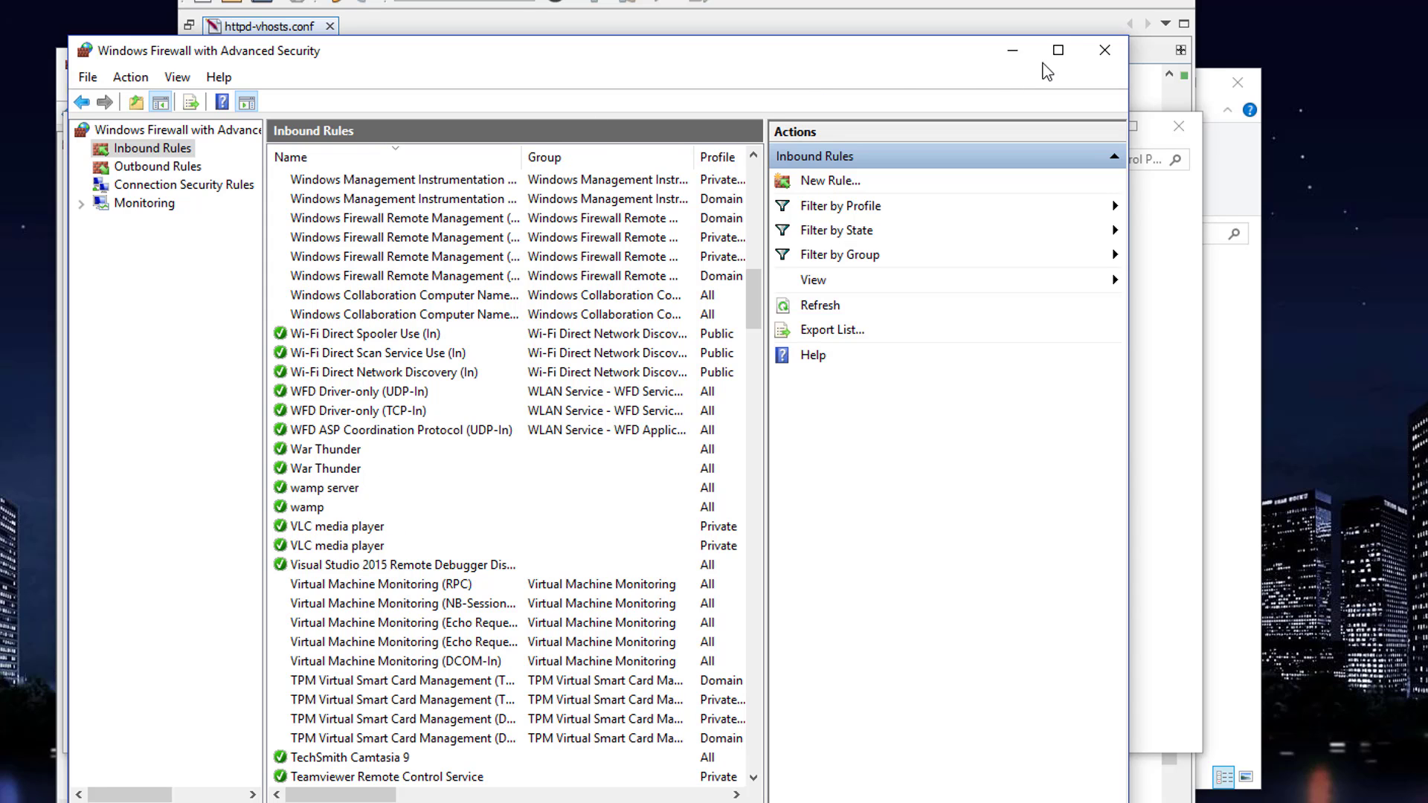
{"action": "left_click", "coordinate": [1101, 52]}
{"action": "left_click", "coordinate": [1178, 125]}
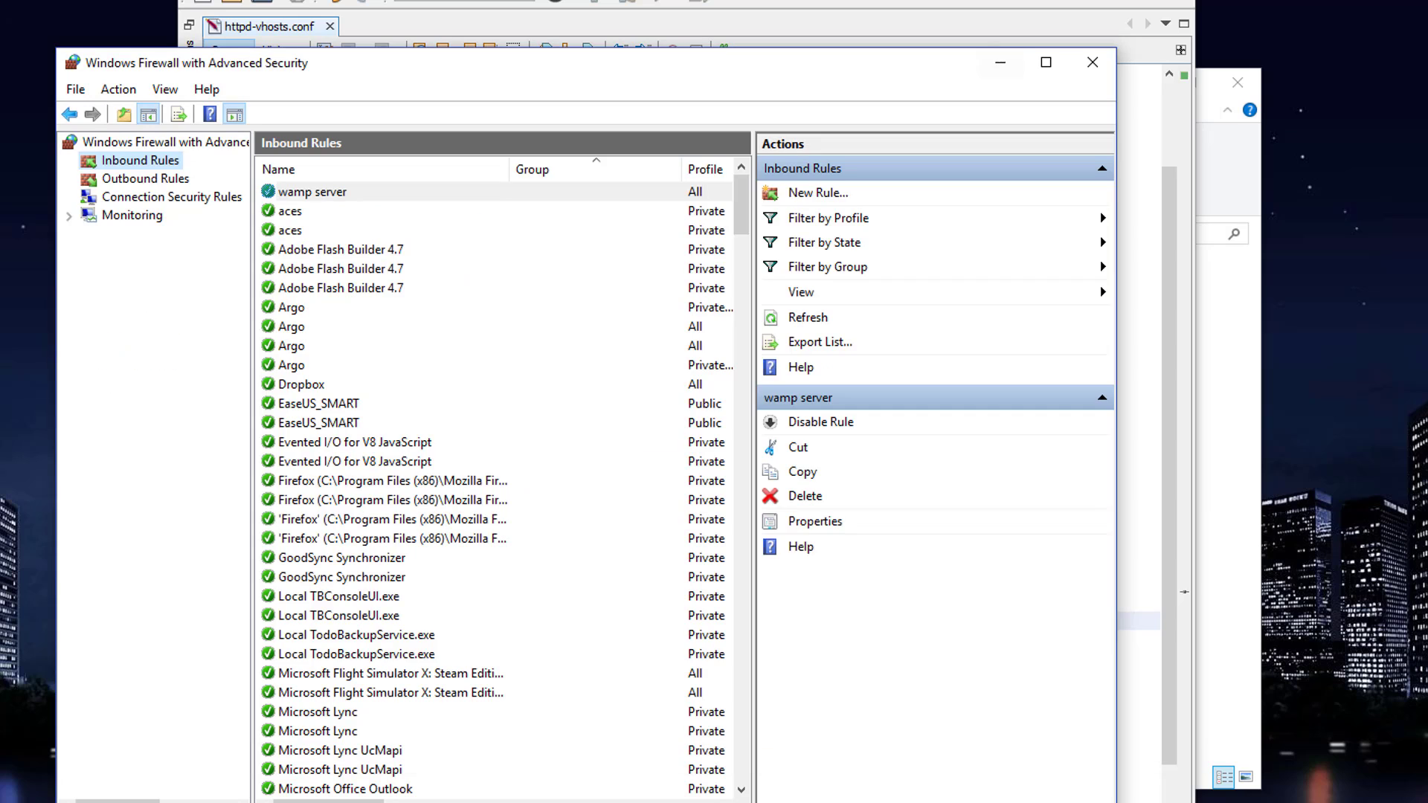